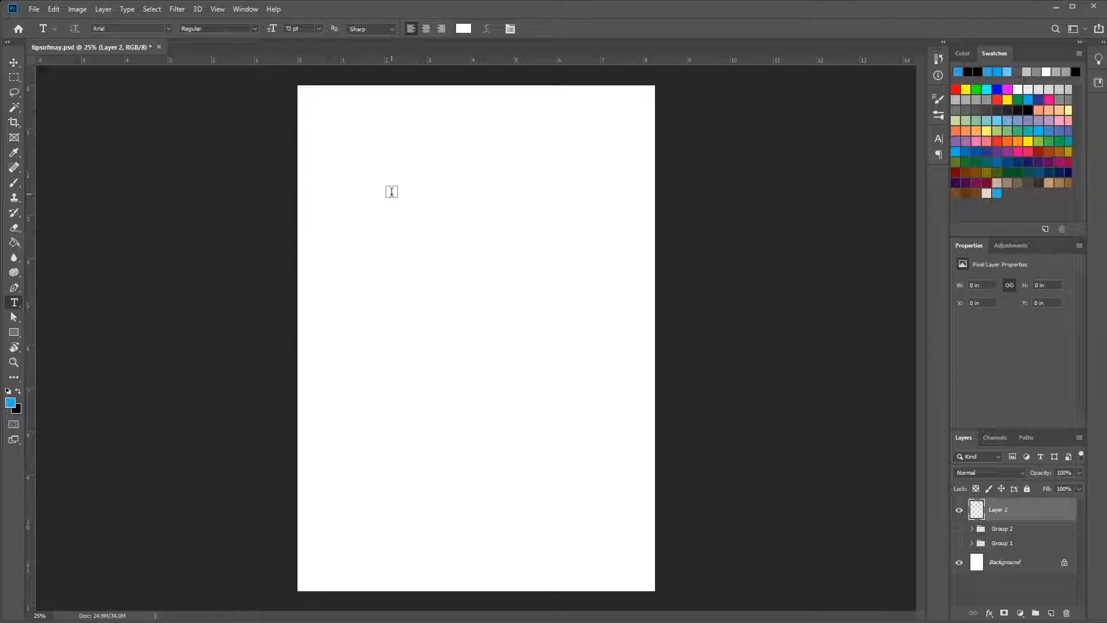
- Draw a paragraph text box about 6.3 by 4.65 in in the page's upper half and set its text color to black, 000000
drag(357, 150, 629, 348)
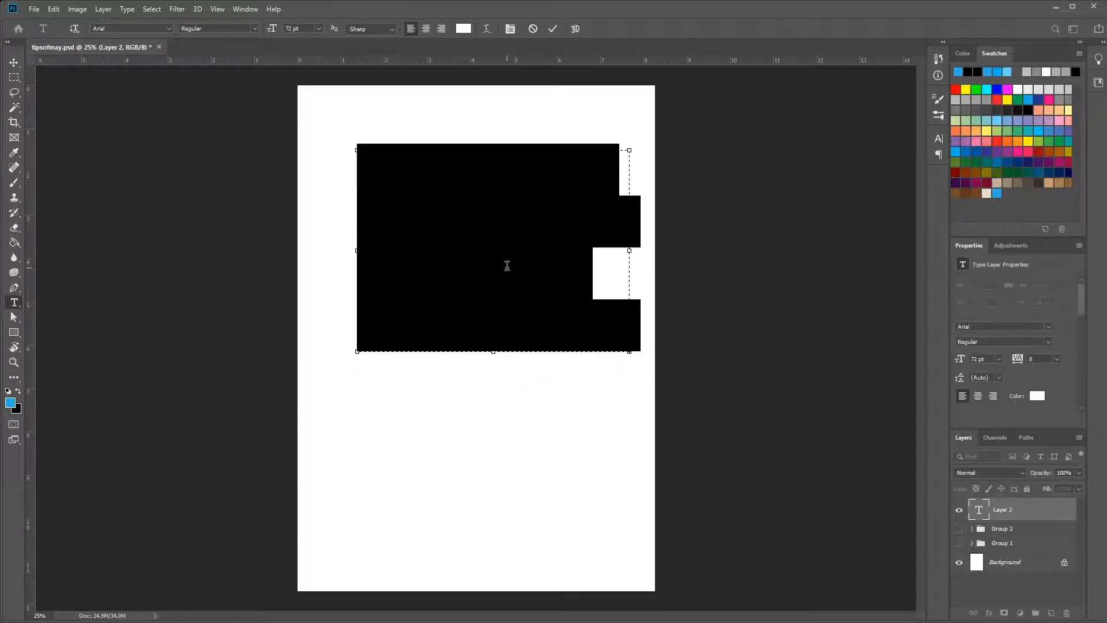
click(464, 29)
text(000000)
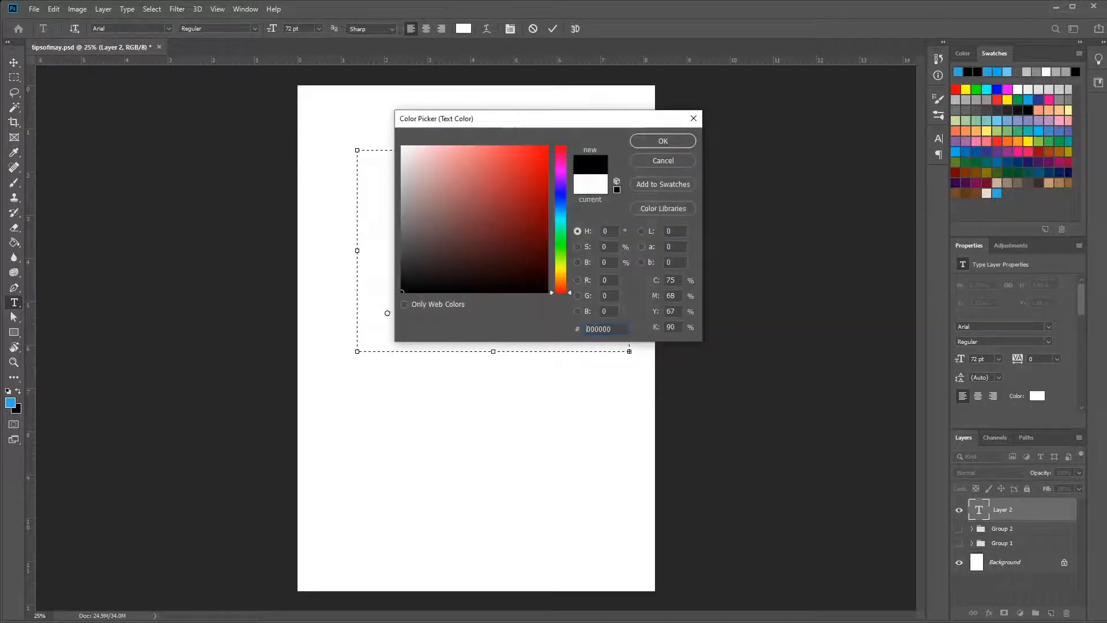
mouse_move(391, 315)
mouse_down()
mouse_move(383, 230)
mouse_move(398, 144)
mouse_move(395, 294)
mouse_up()
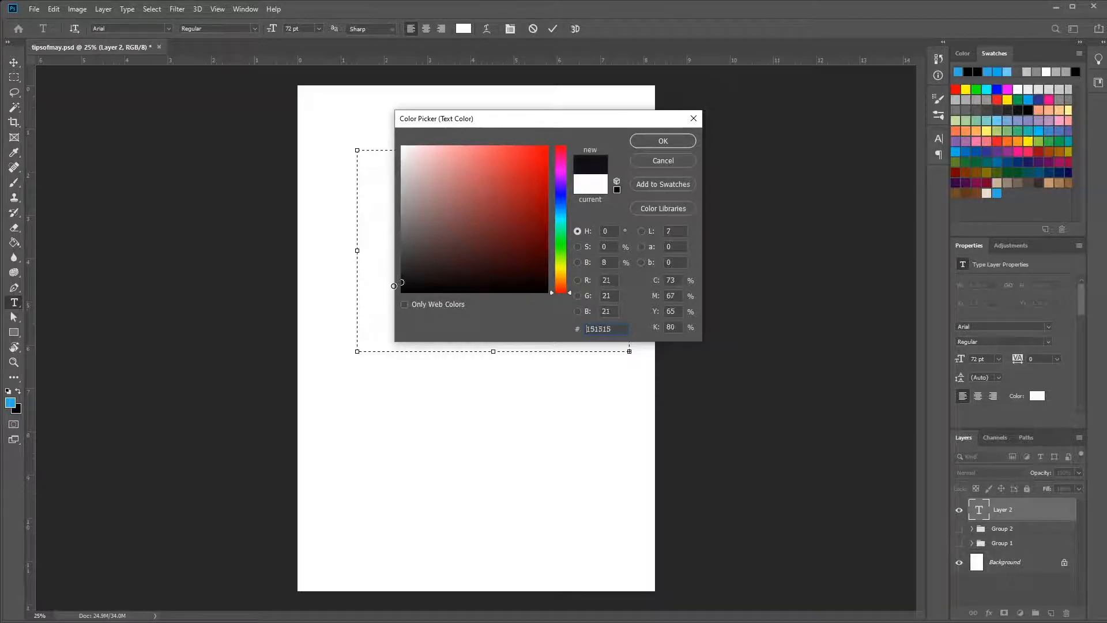
mouse_move(442, 259)
mouse_down()
mouse_move(492, 153)
mouse_move(450, 267)
mouse_move(363, 299)
mouse_up()
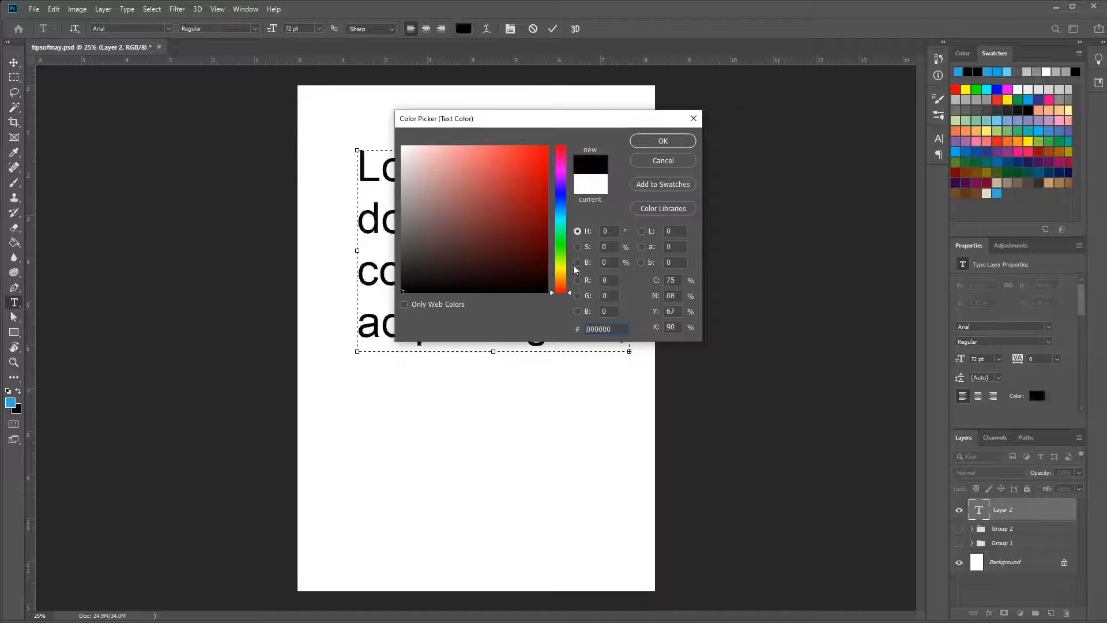
click(663, 141)
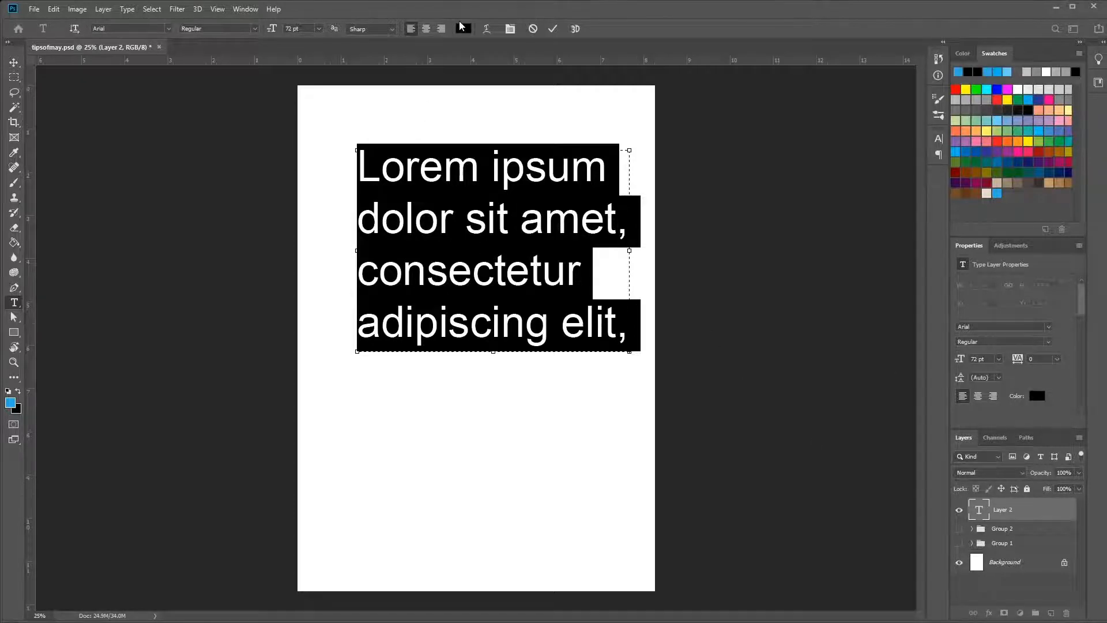
- Replace the placeholder text with "Name:", starting with a capital N
key(BackSpace)
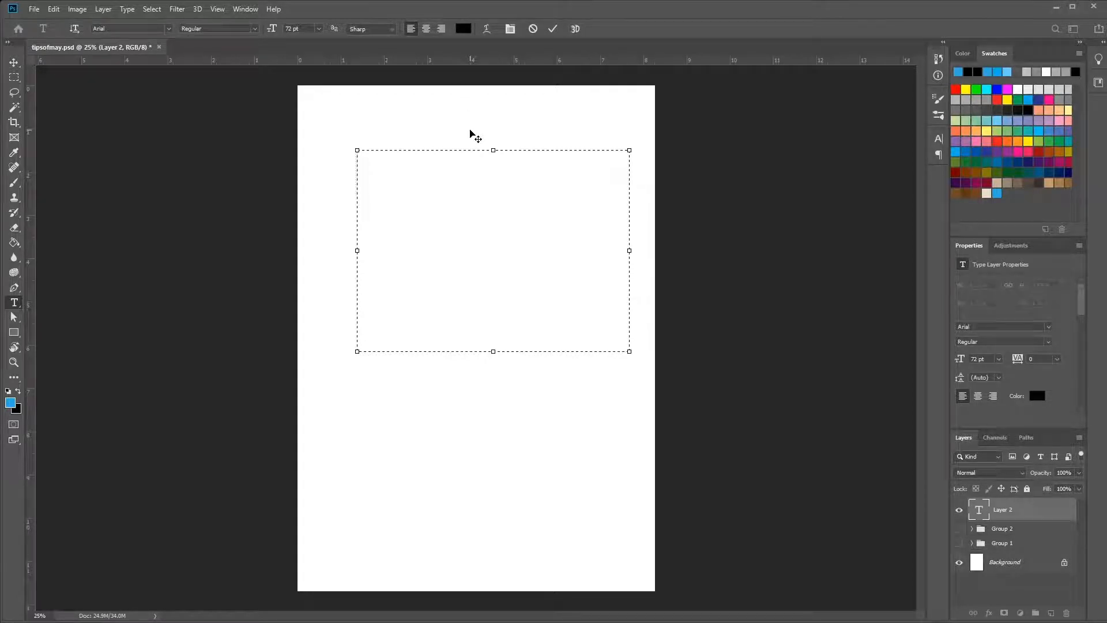
text(name:)
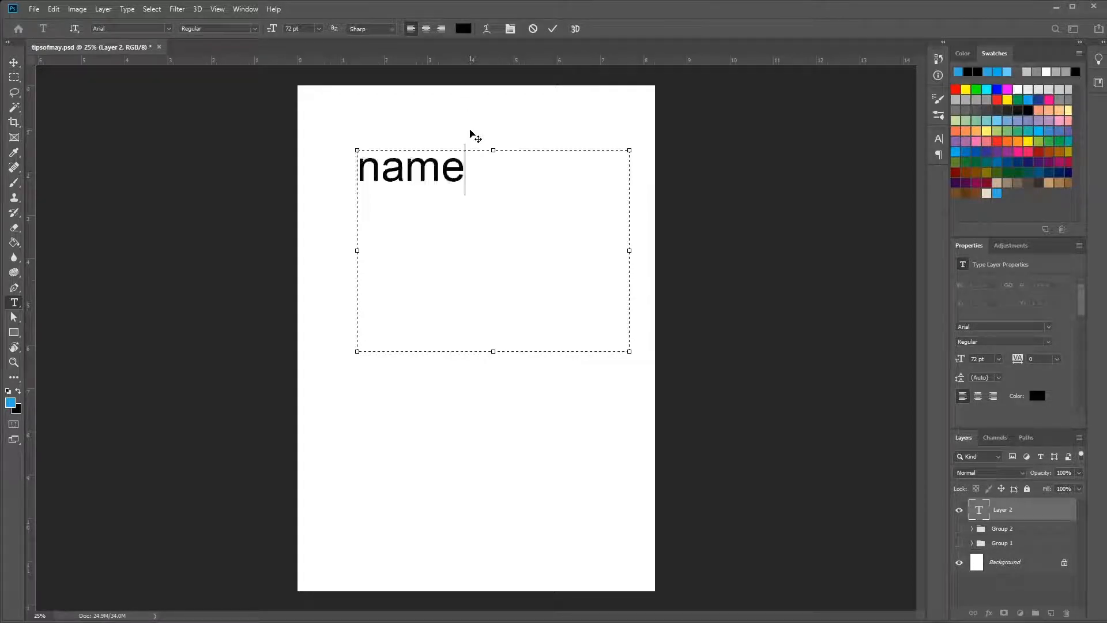
key(Left)
key(Left)
key(Left)
key(Left)
key(Delete)
text(N)
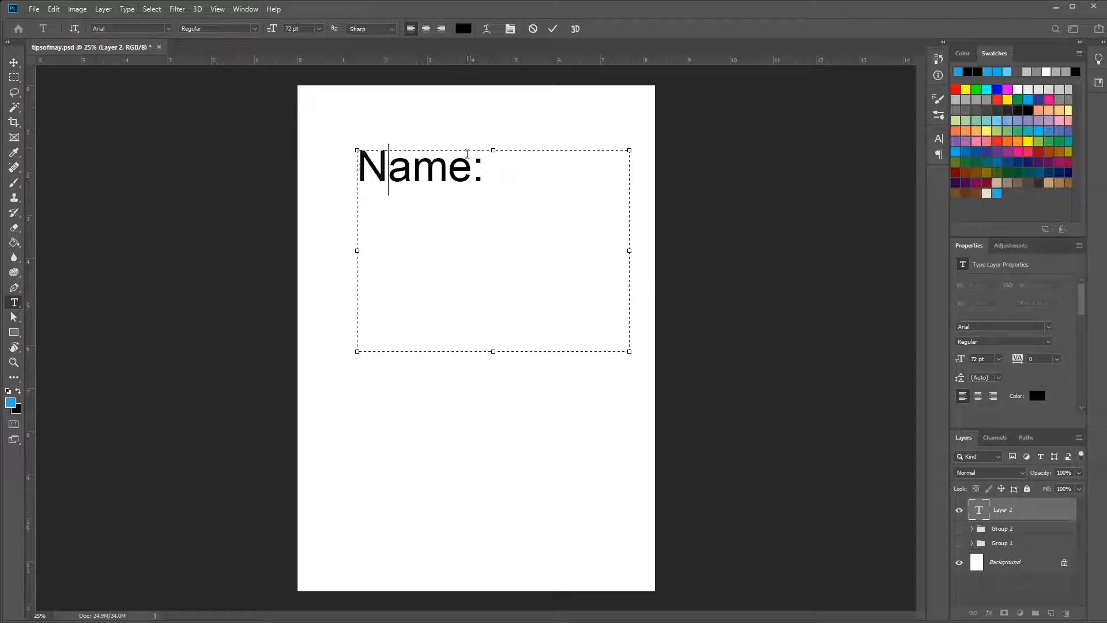
- Right-align the "Name:" text within its box
click(466, 166)
drag(489, 169, 422, 153)
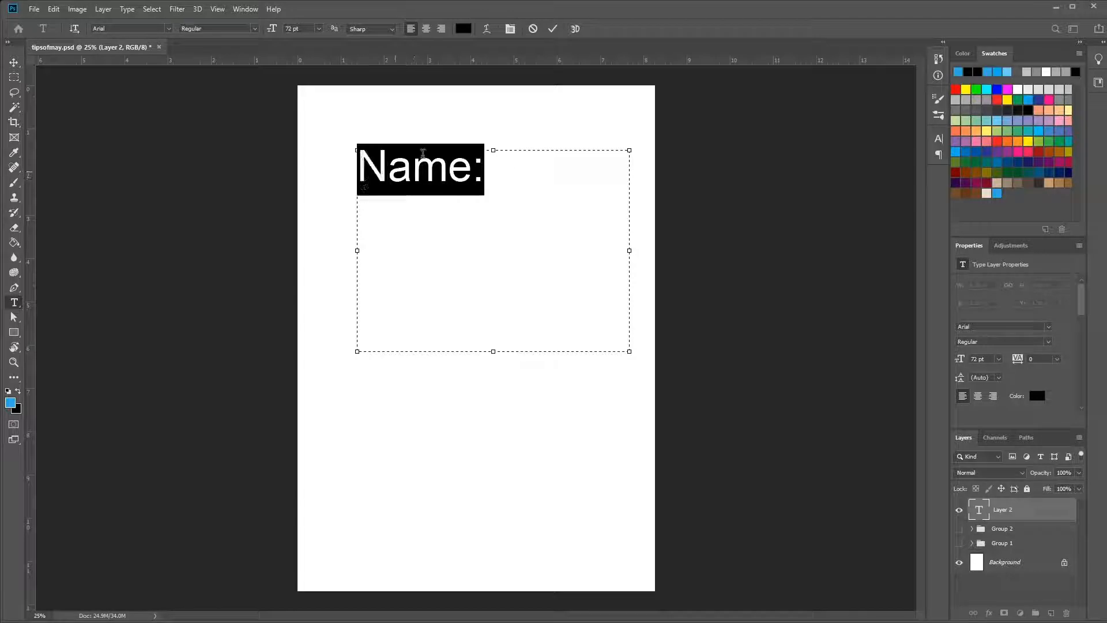
click(442, 33)
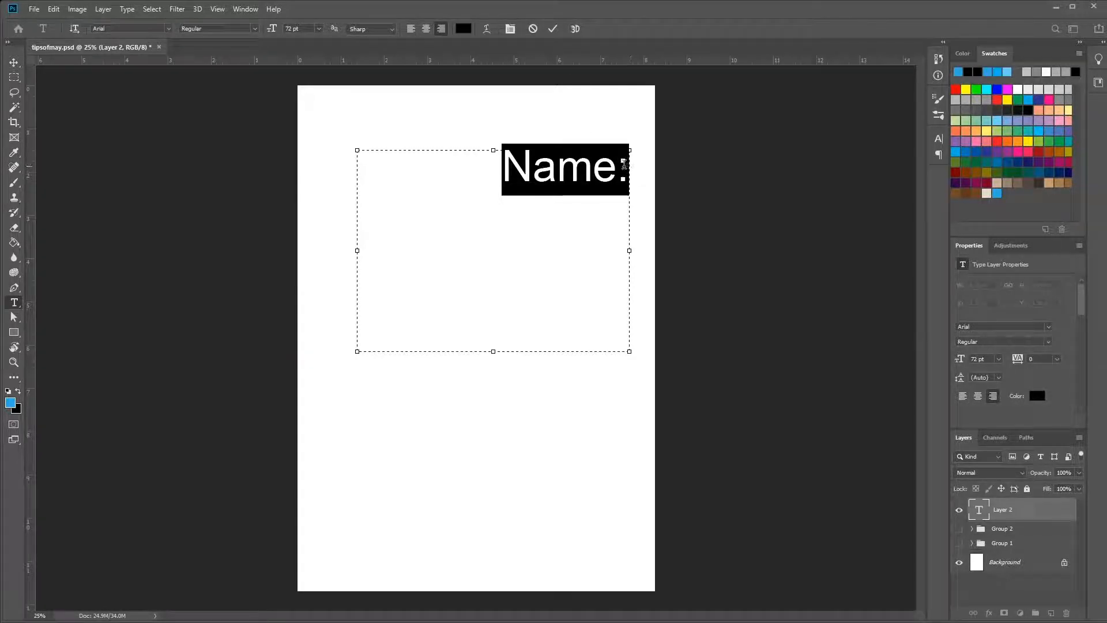
click(631, 166)
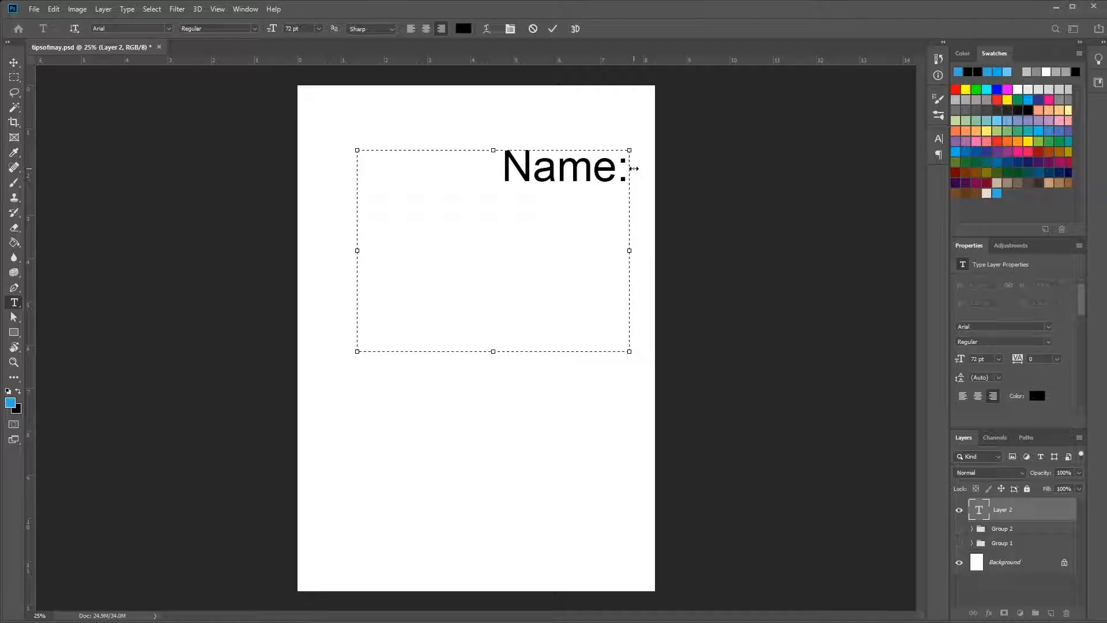
- Add a capitalized first name on a new line below "Name:"
key(Return)
text(daniel)
key(Left)
key(Left)
key(Left)
key(Left)
key(Left)
key(Left)
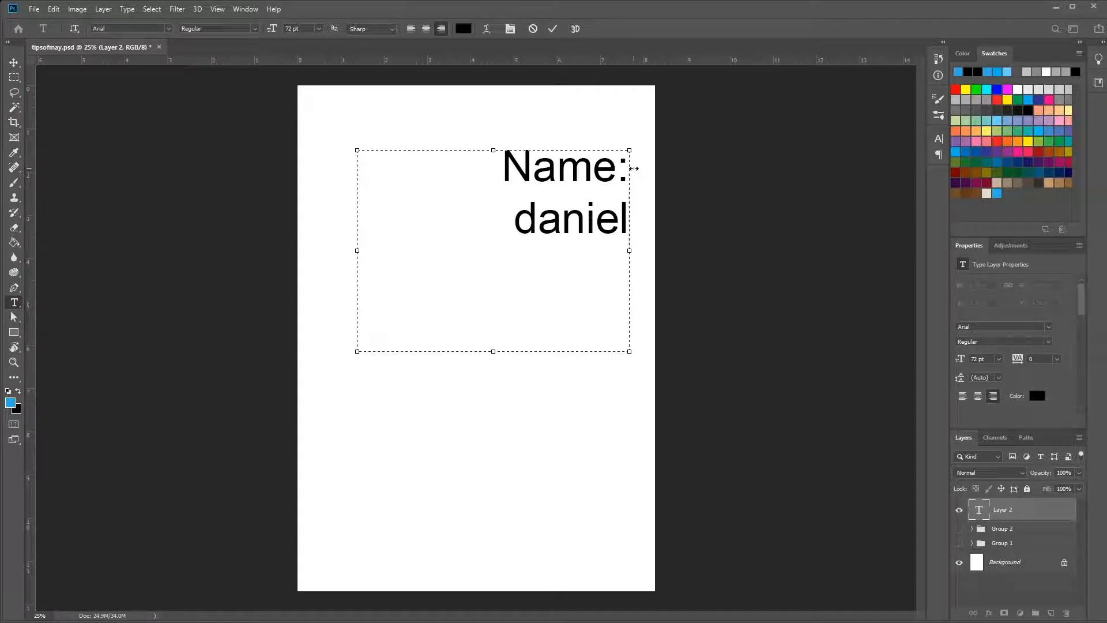
key(Delete)
text(D)
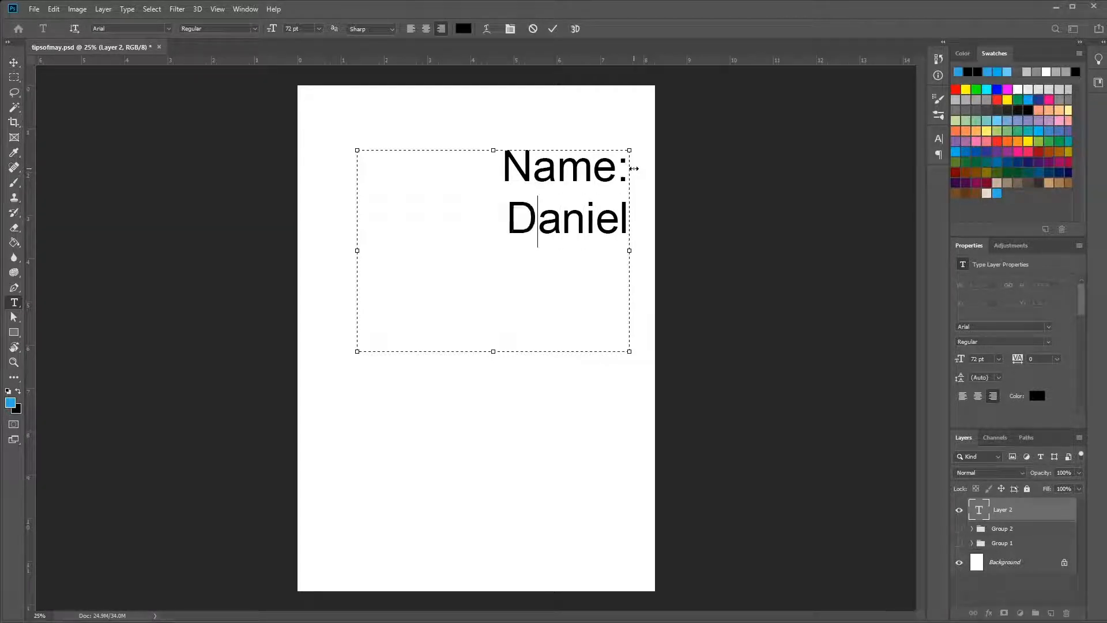
- Try center alignment on both lines of text and set them to left alignment
drag(628, 211, 477, 165)
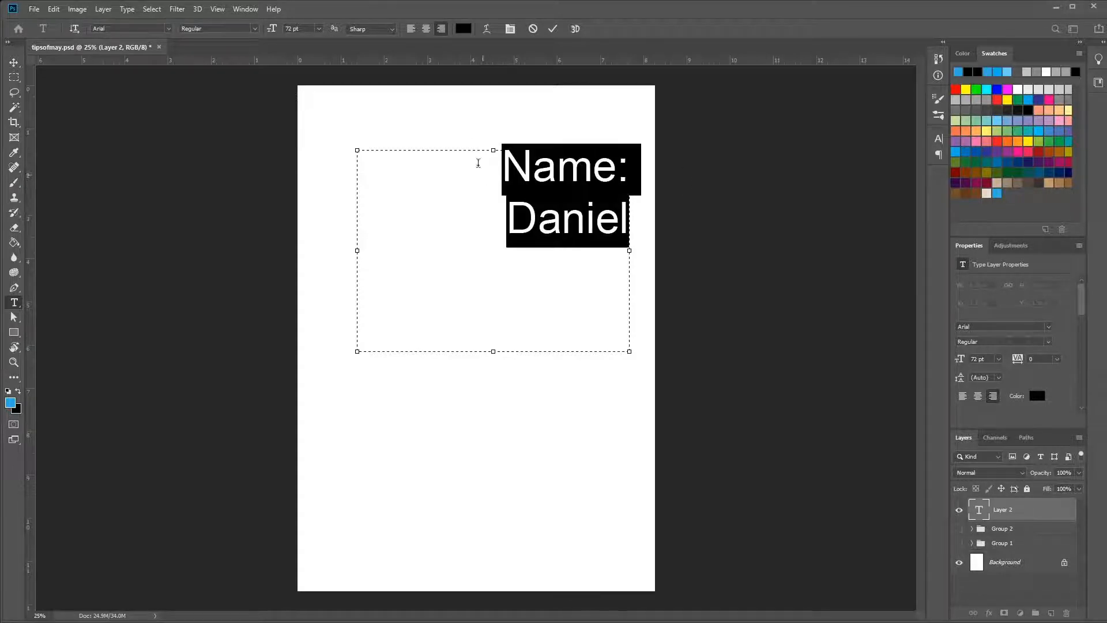
click(426, 29)
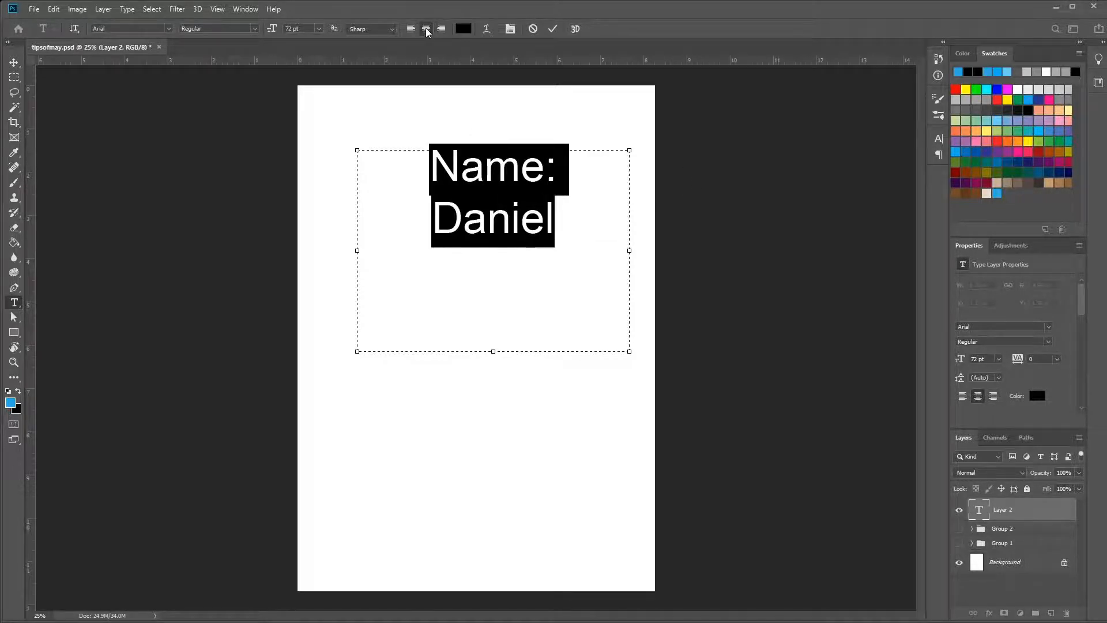
click(410, 29)
click(444, 249)
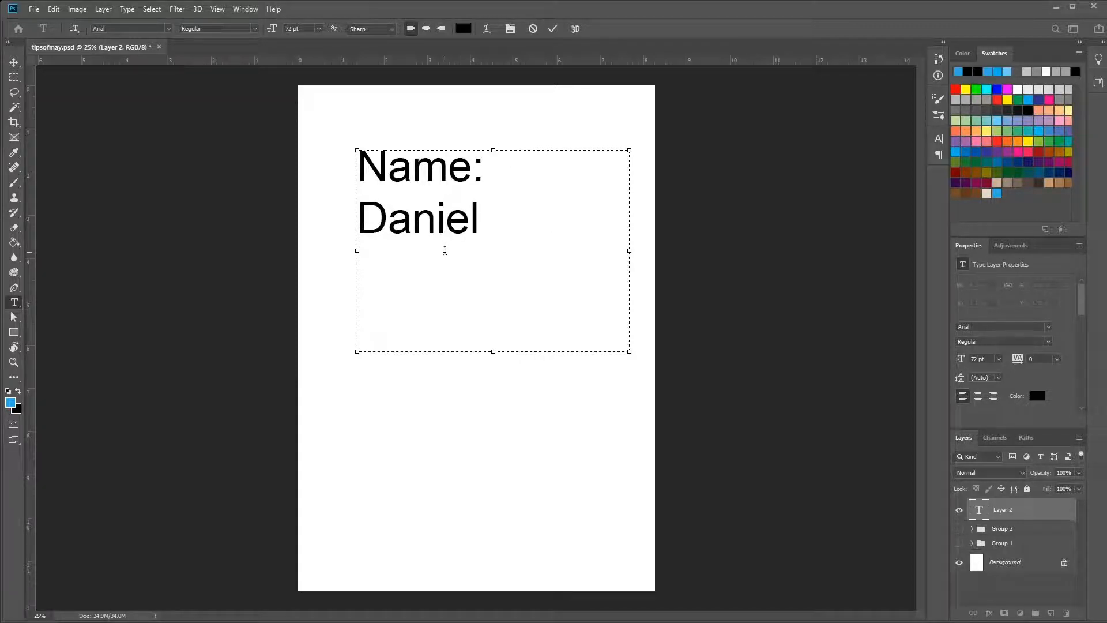
- Examine the font style and font family choices for both lines of text
drag(488, 229, 355, 173)
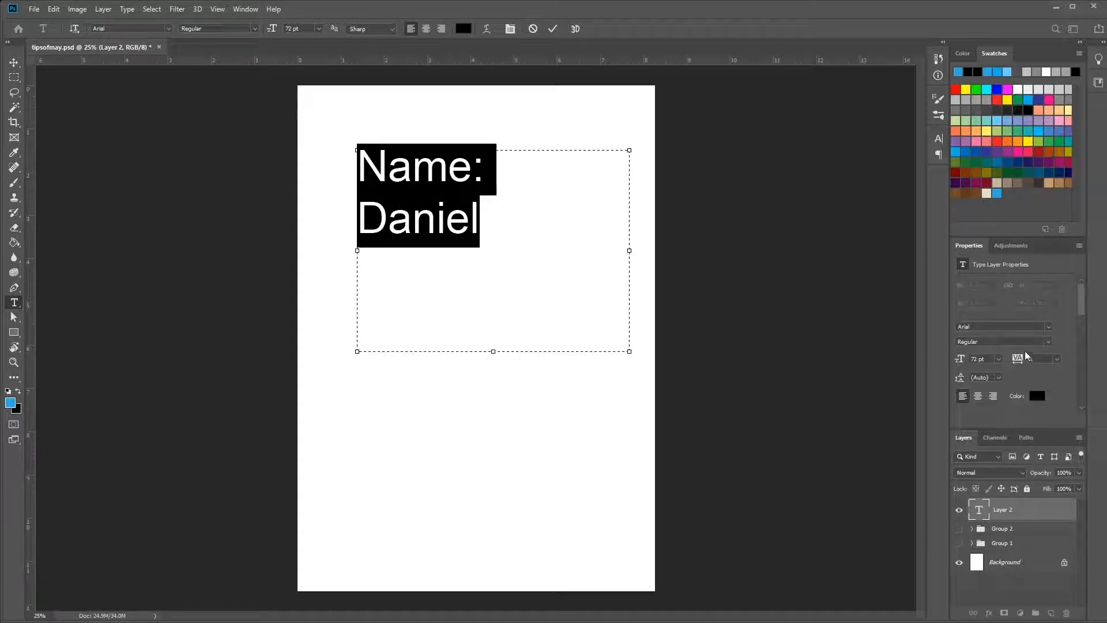
click(1049, 344)
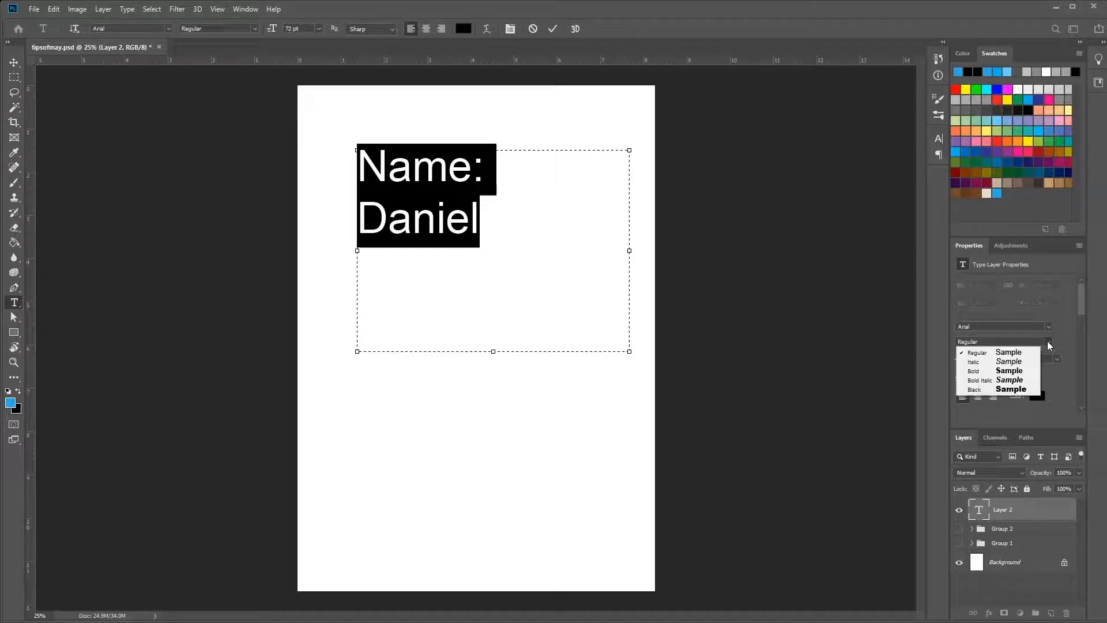
click(1047, 340)
click(1050, 327)
click(1050, 327)
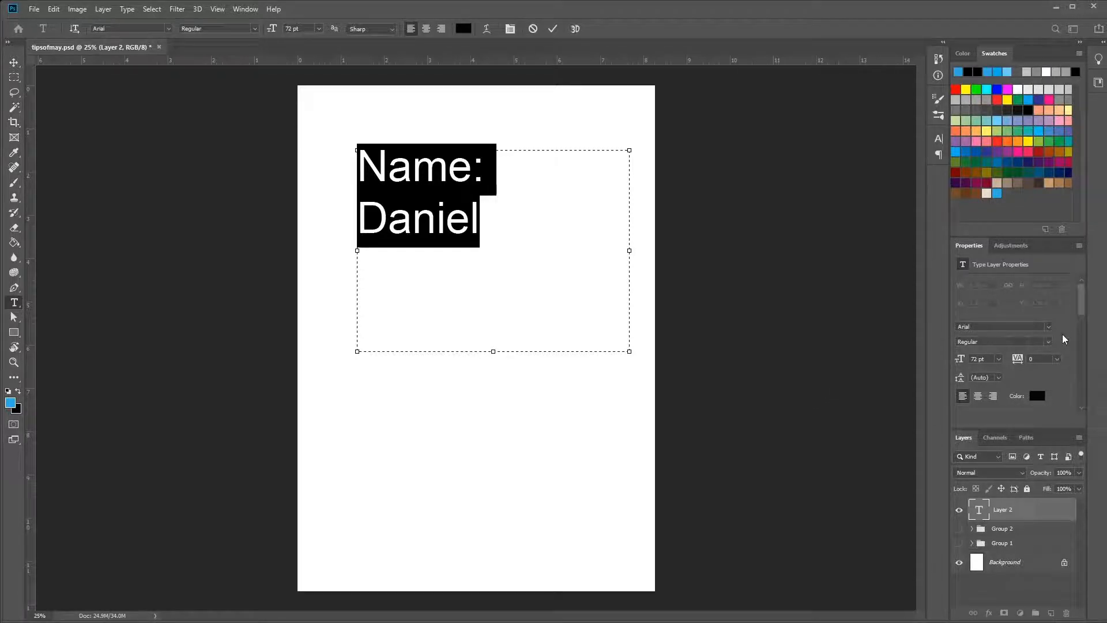
- Try a tighter leading on both lines of text and undo the change
click(998, 377)
click(993, 483)
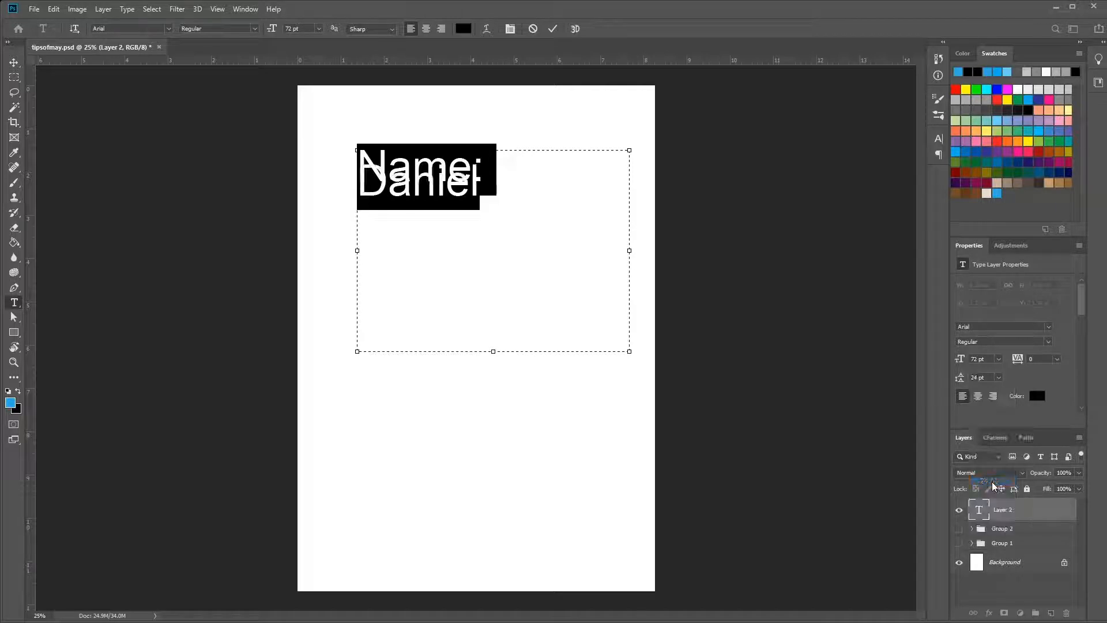
key(ctrl+z)
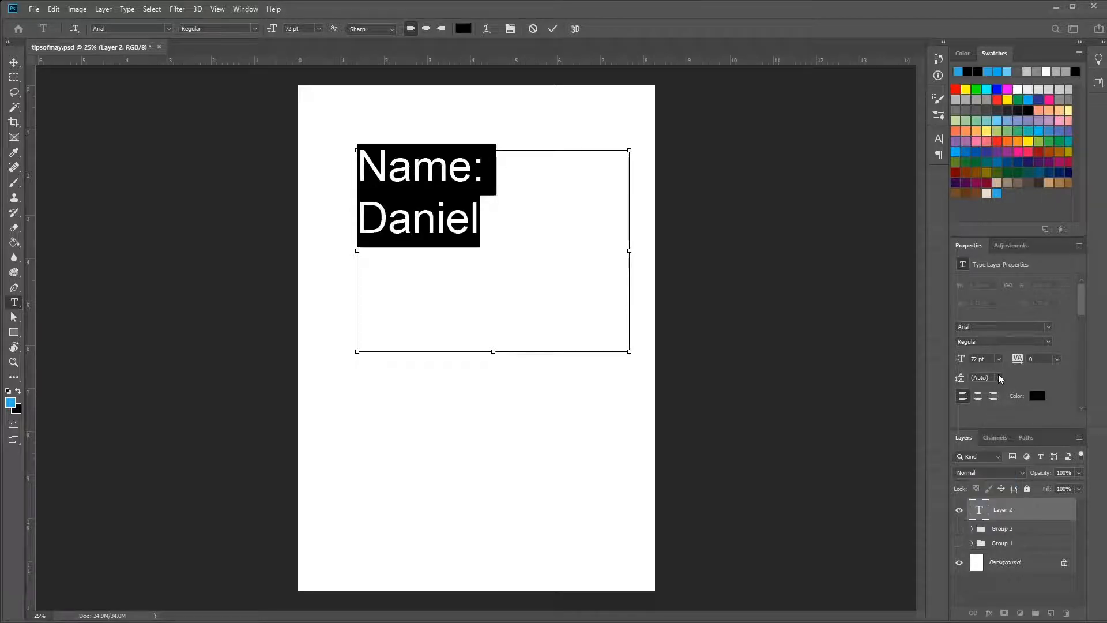
- Finish editing the two-line text and switch to the Move tool
click(462, 233)
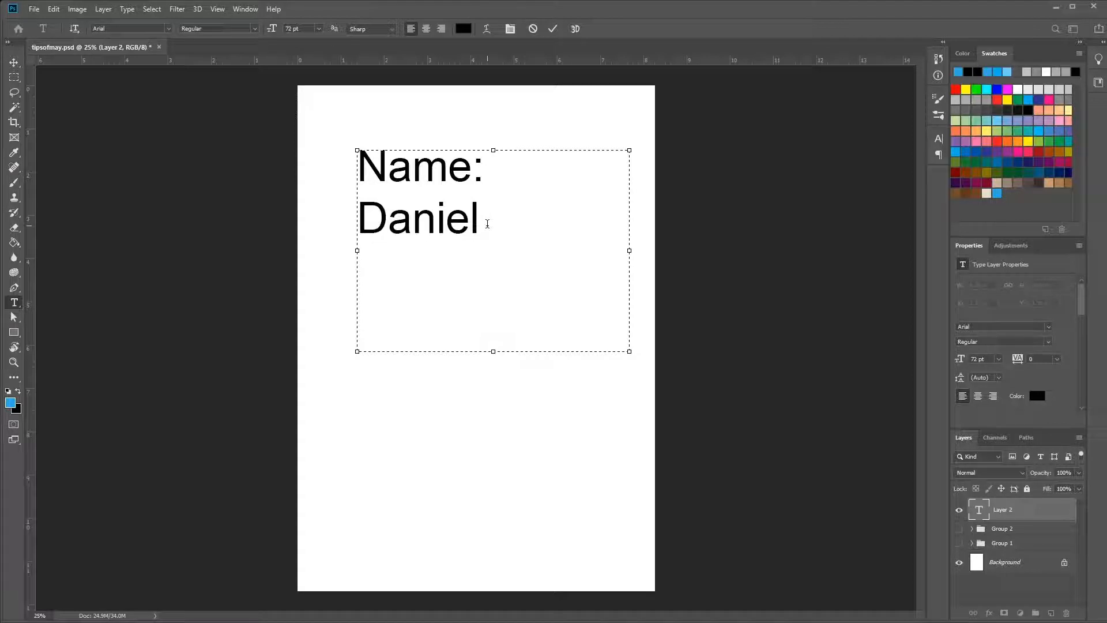
drag(484, 216, 472, 220)
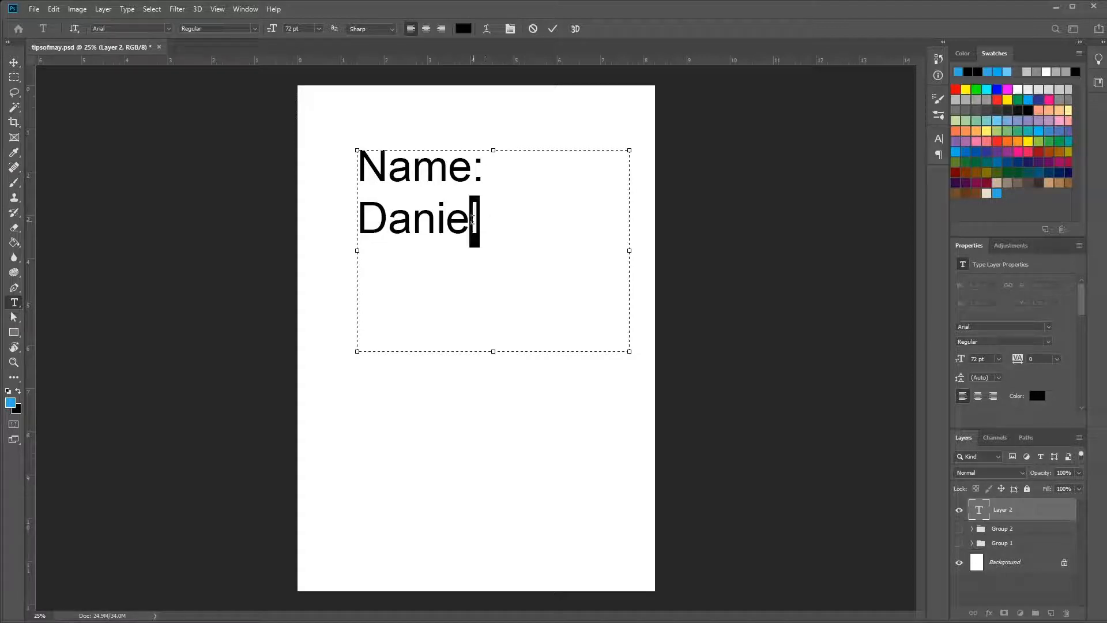
click(14, 62)
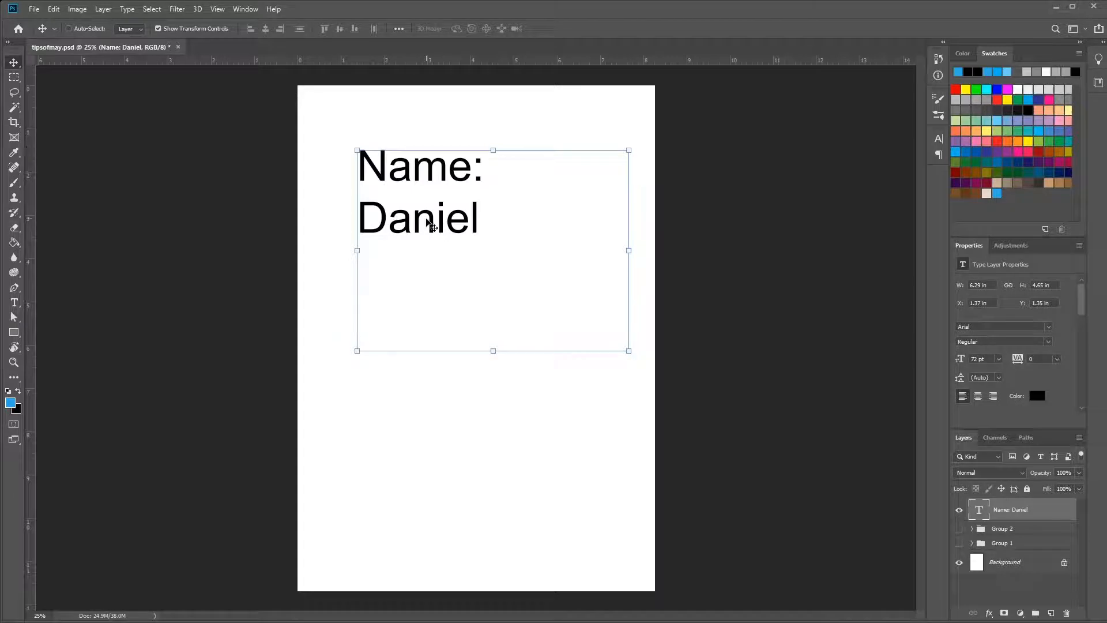
- Cut the first name from the second line and shorten the "Name:" text box to about 1.07 in high
double_click(429, 225)
click(487, 212)
drag(487, 212, 348, 218)
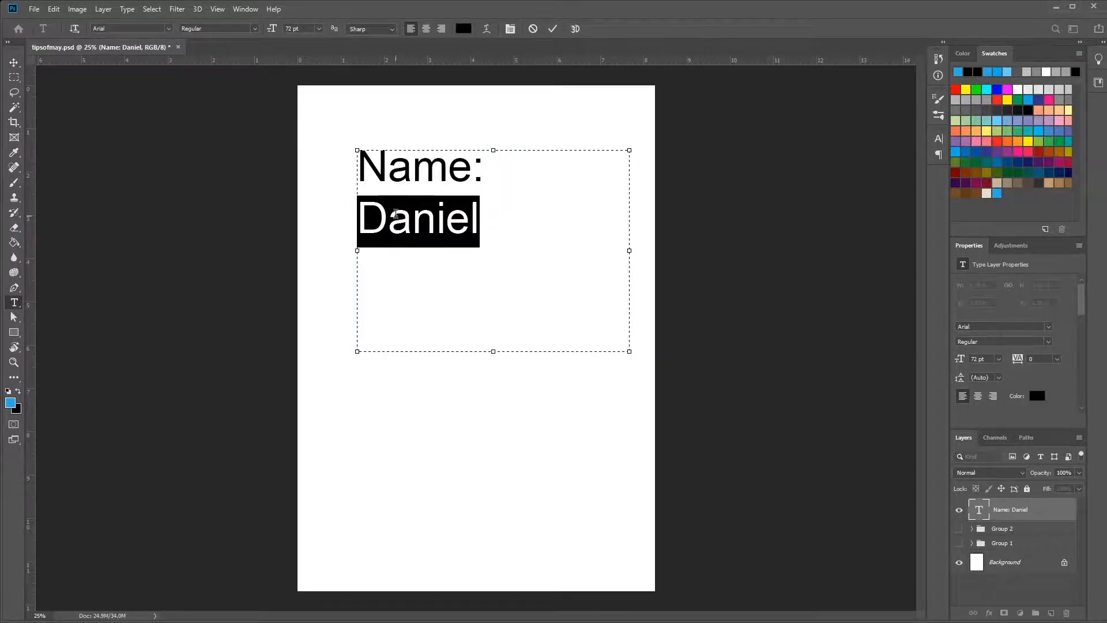
right_click(395, 214)
click(426, 239)
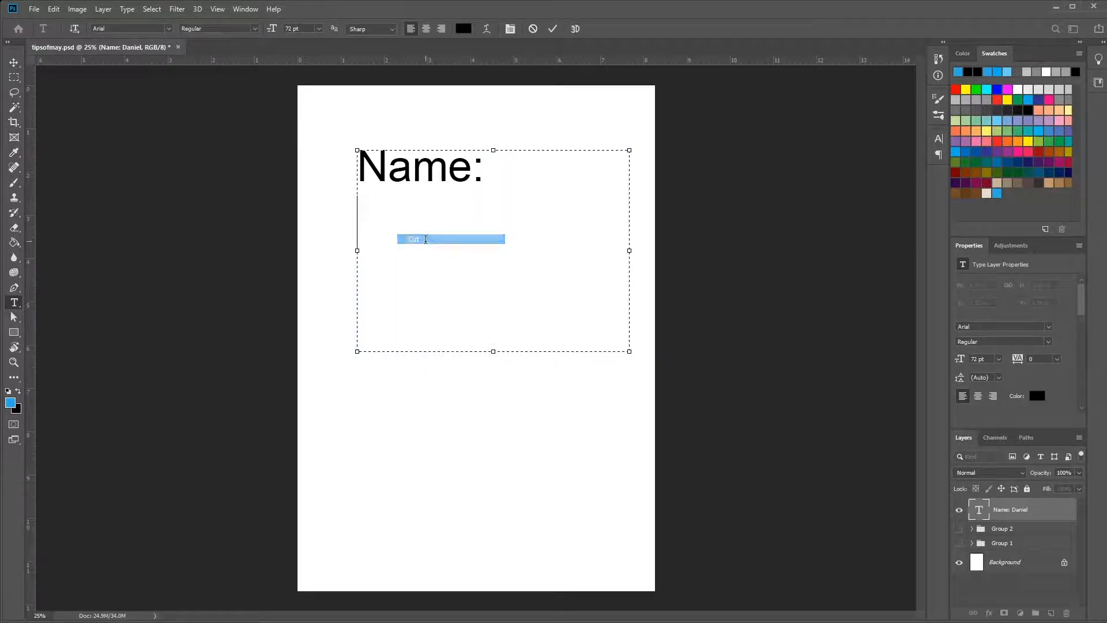
drag(495, 352, 494, 196)
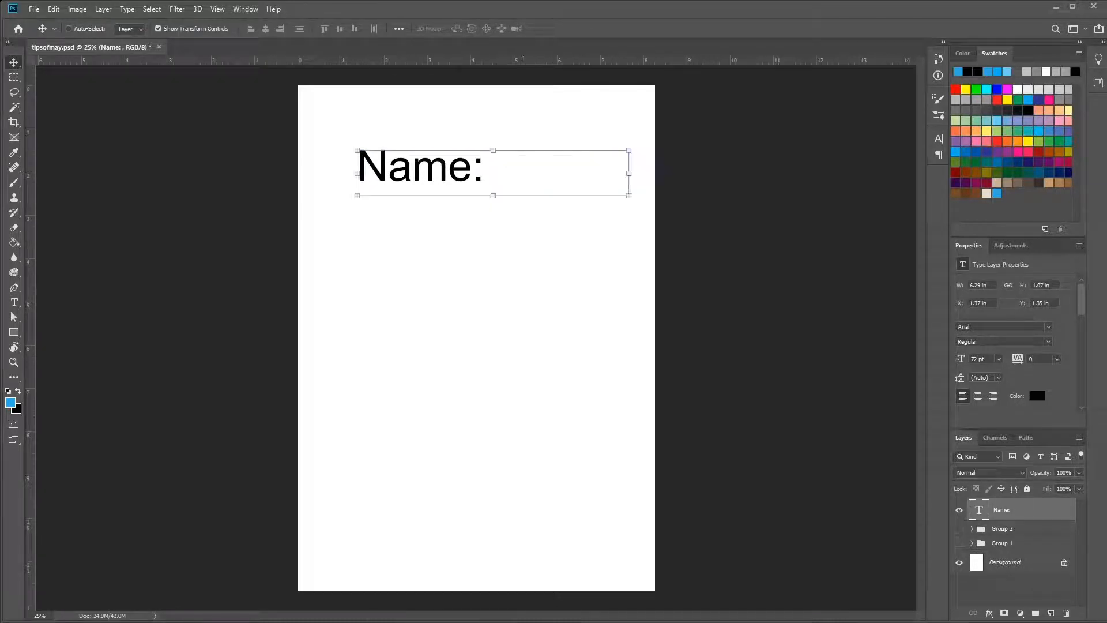
- Add a separate text box about 3.4 by 1.1 in below "Name:" and enter the first name in it
click(14, 302)
drag(370, 265, 498, 227)
text(Daniel)
click(14, 62)
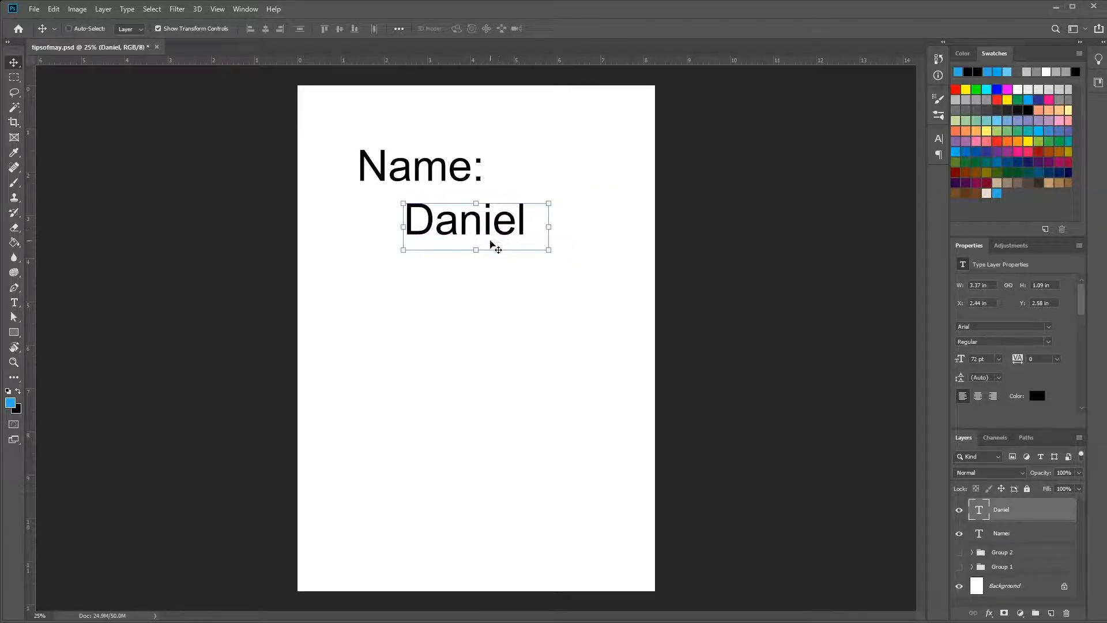
- Convert the first-name text to a 3D layer, accept the 3D workspace, and rotate the extruded text slightly
double_click(497, 223)
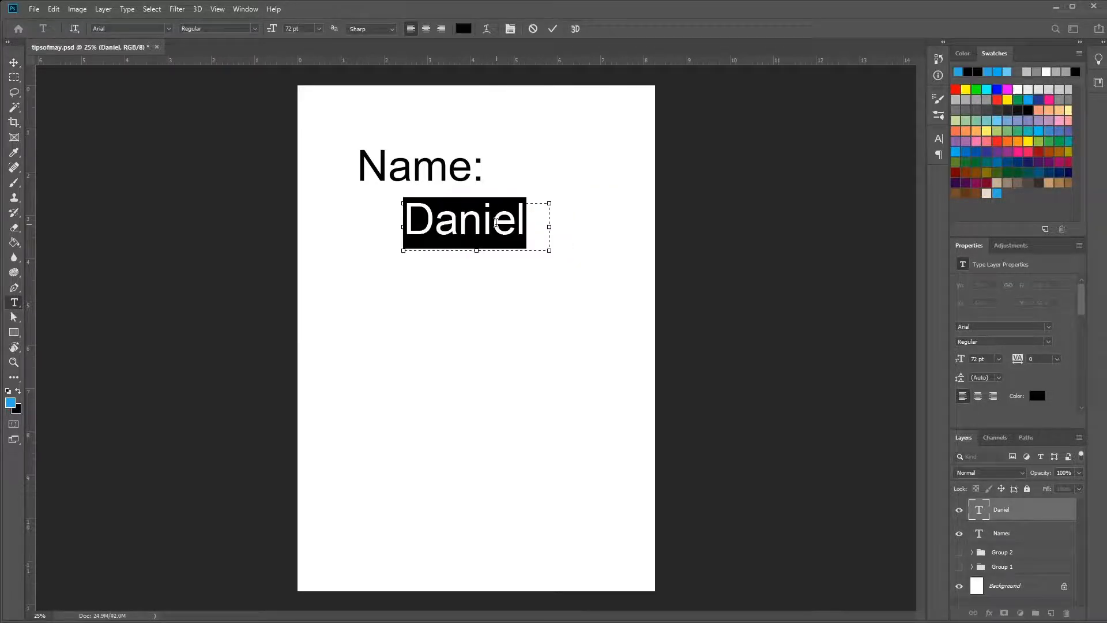
click(575, 30)
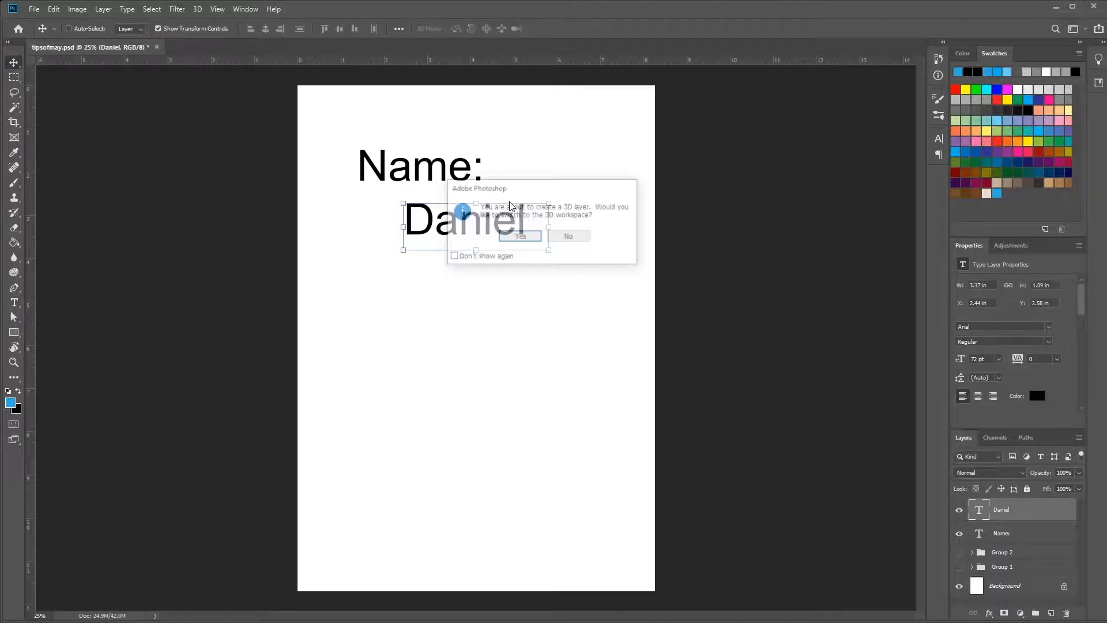
click(519, 237)
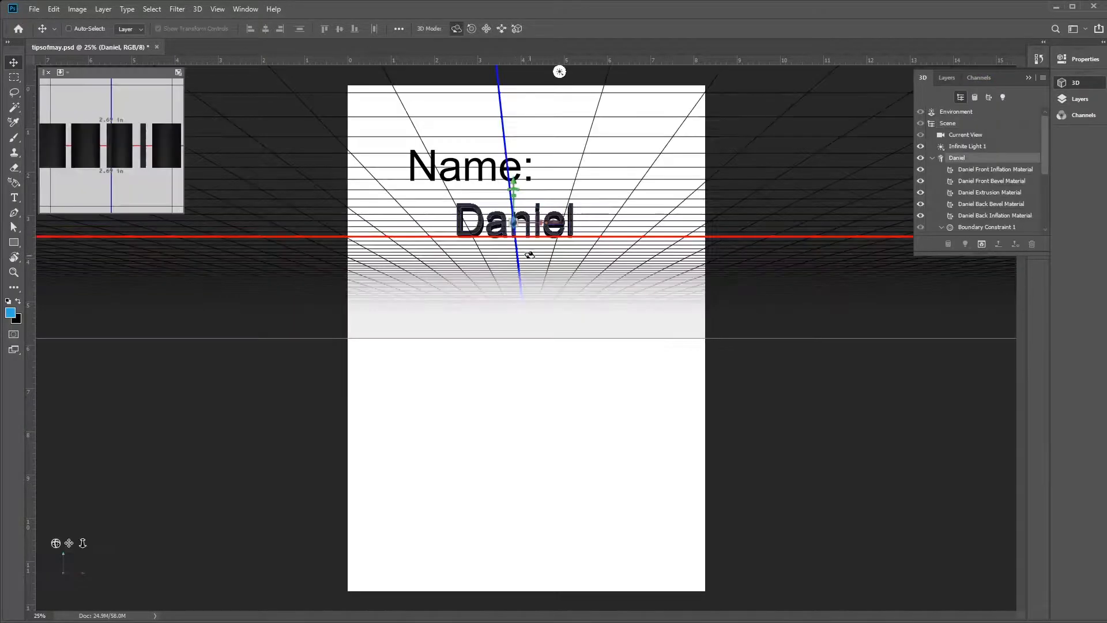
drag(549, 257, 560, 221)
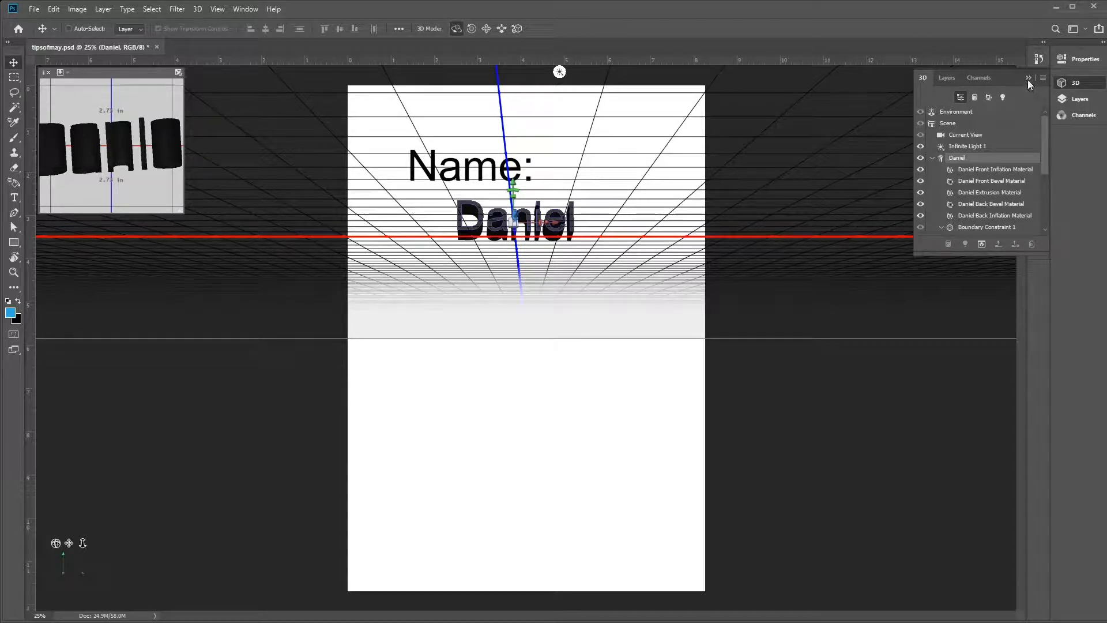
mouse_move(553, 229)
mouse_down()
mouse_move(552, 250)
mouse_move(586, 190)
mouse_move(558, 235)
mouse_up()
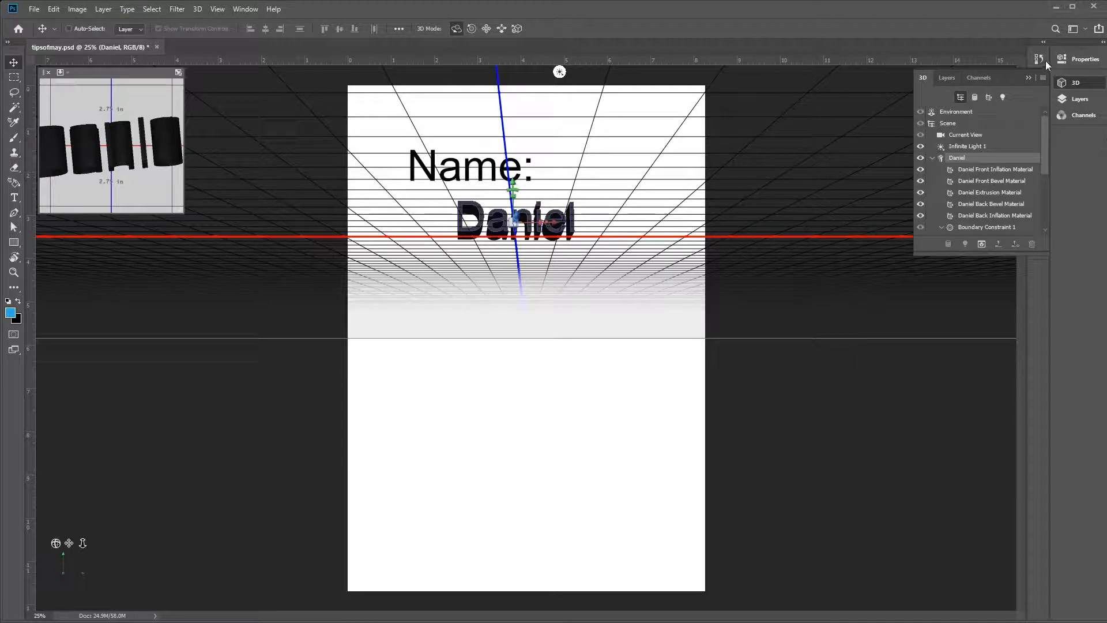
- Switch the workspace from 3D to Essentials
click(1074, 29)
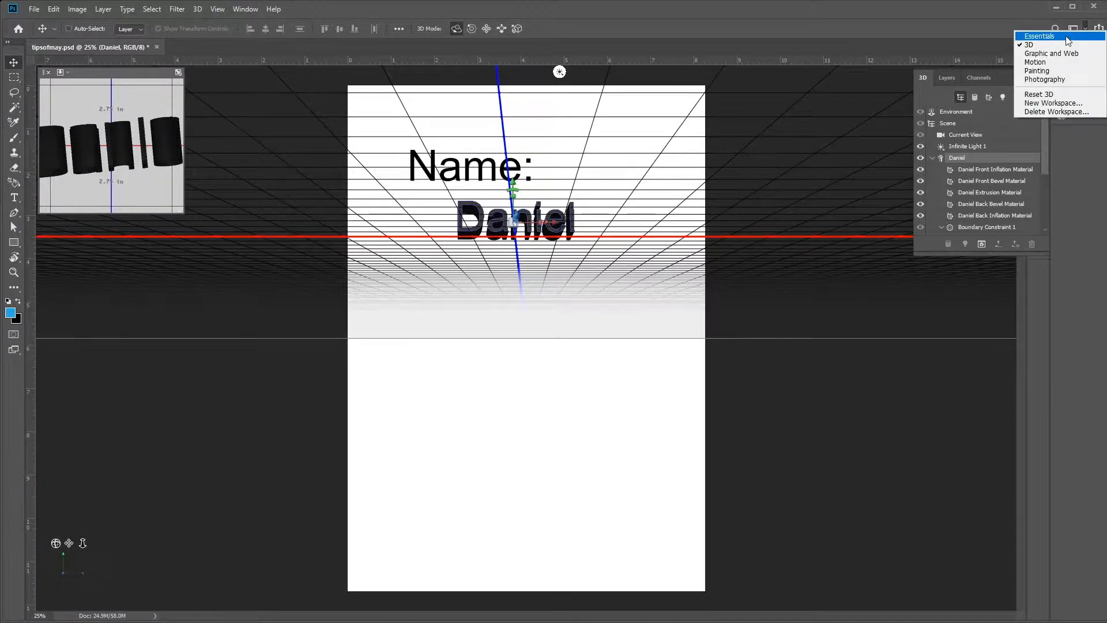
click(1071, 38)
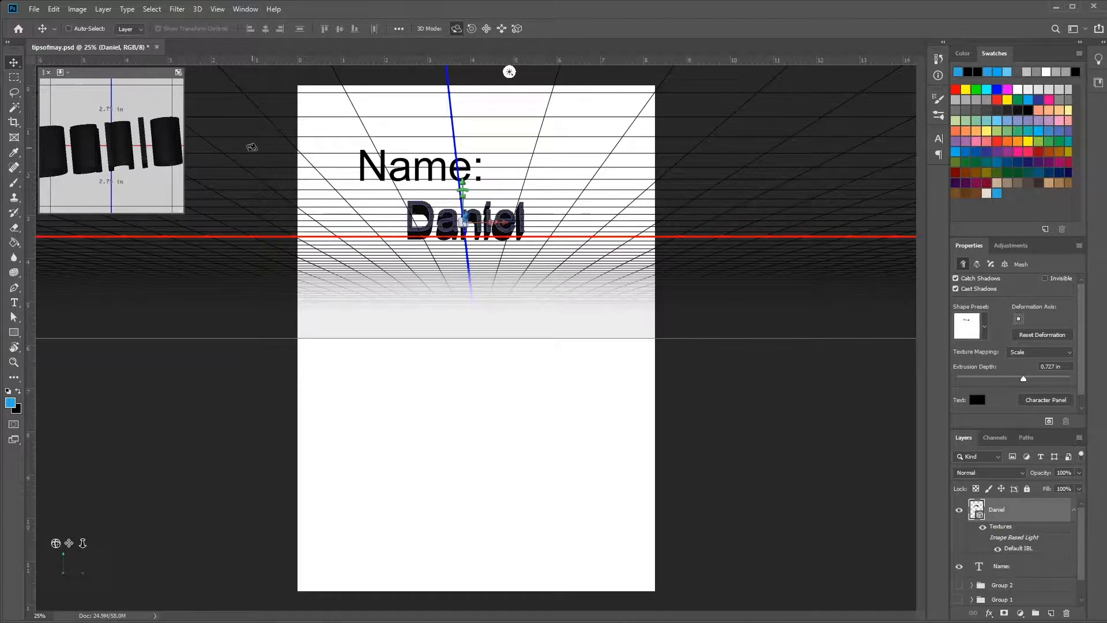
- Set the extrusion depth of the 3D first-name text to about 2.232 in and rotate the text slightly
drag(479, 264, 402, 245)
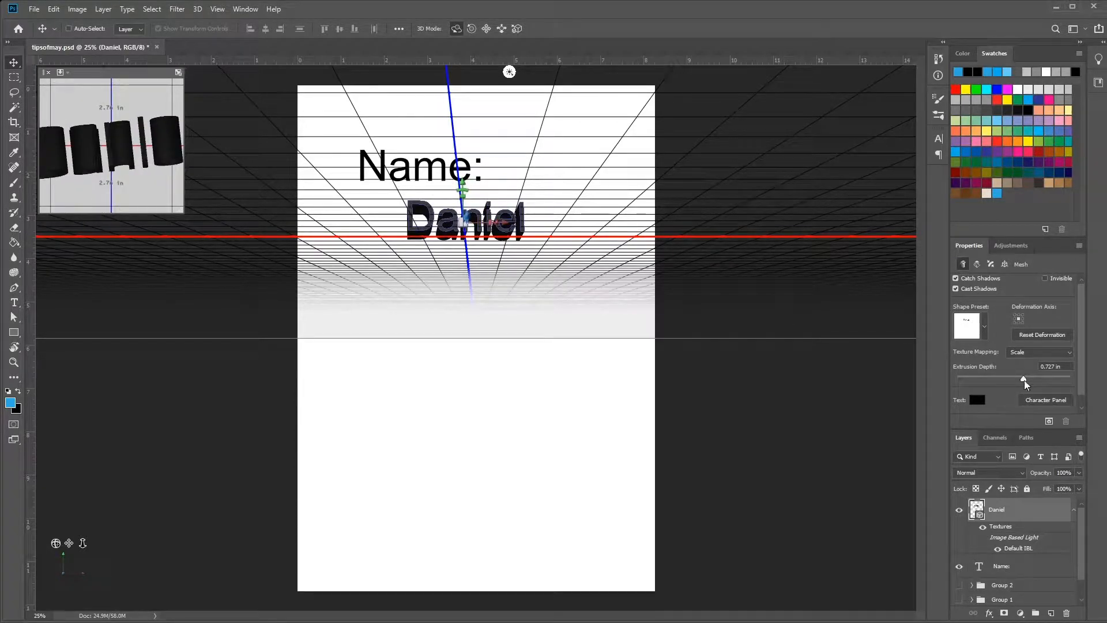
drag(1024, 379, 1041, 380)
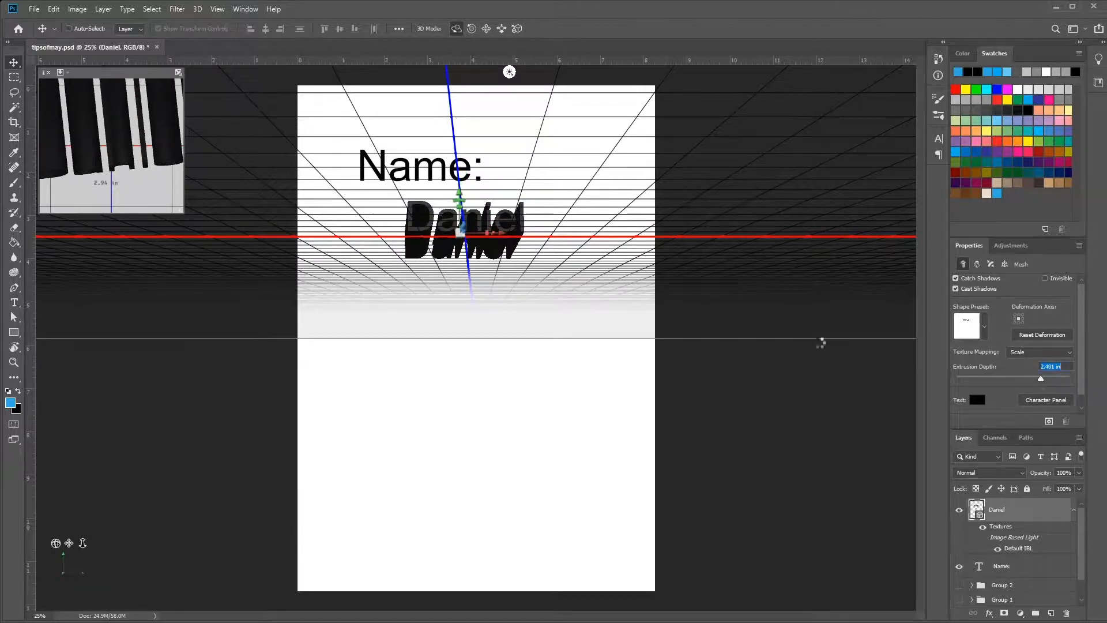
mouse_move(616, 262)
mouse_down()
mouse_move(574, 241)
mouse_move(568, 311)
mouse_move(600, 365)
mouse_move(620, 309)
mouse_move(537, 289)
mouse_move(617, 276)
mouse_move(597, 265)
mouse_move(629, 277)
mouse_up()
drag(1041, 380, 1038, 380)
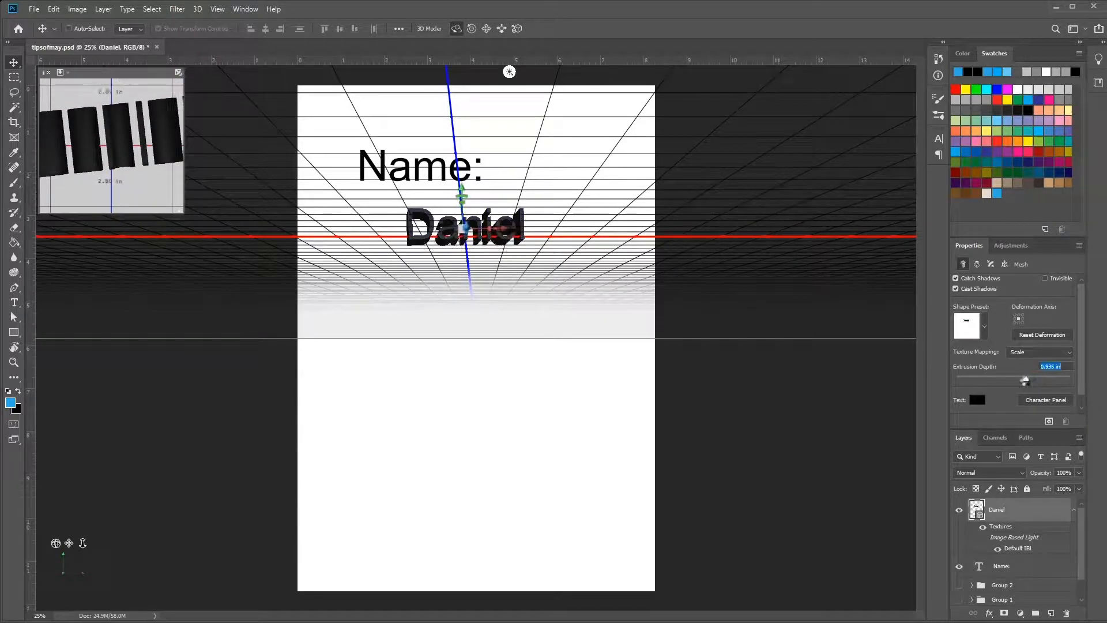
drag(525, 211, 487, 258)
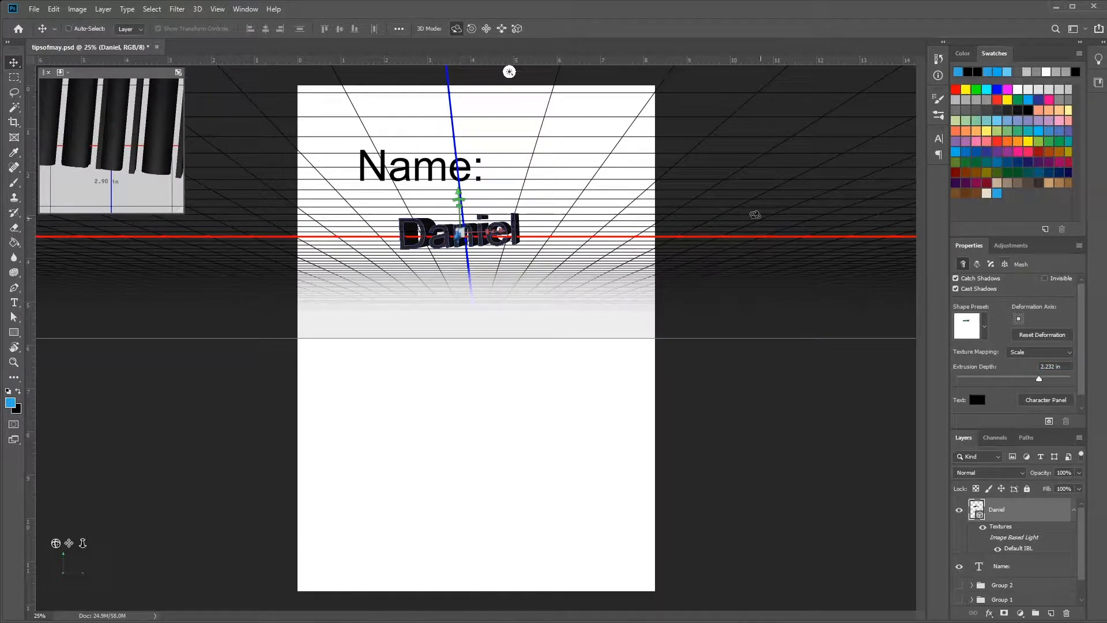
mouse_move(543, 241)
mouse_down()
mouse_move(551, 275)
mouse_move(559, 230)
mouse_up()
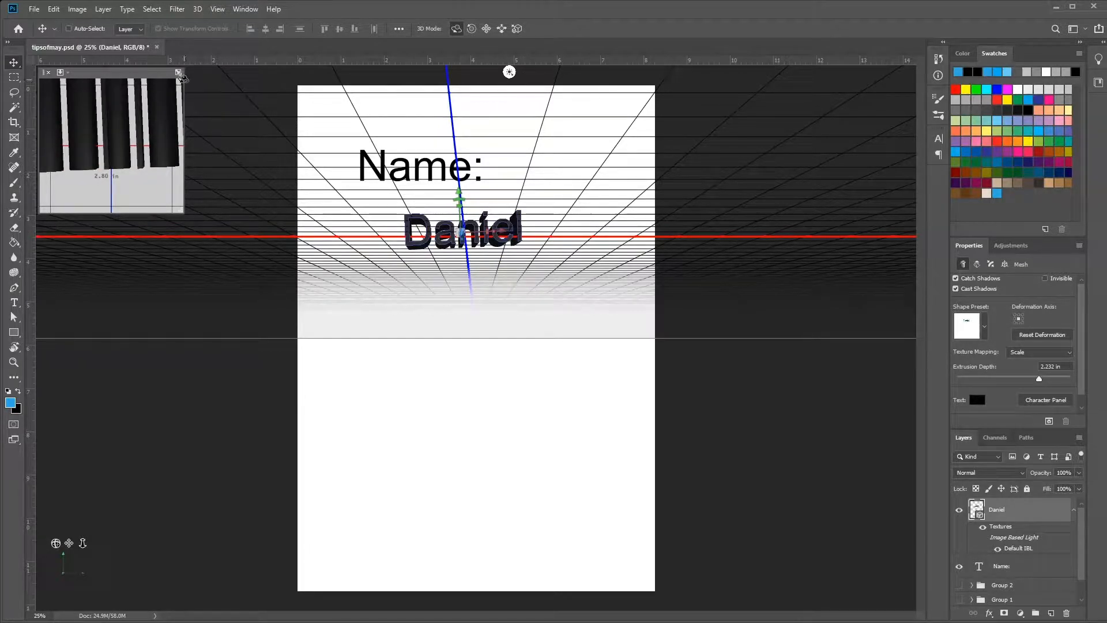
- Swap the main and secondary 3D views and back, and rotate the first-name text until it slants slightly down toward its last letter
click(178, 73)
click(178, 73)
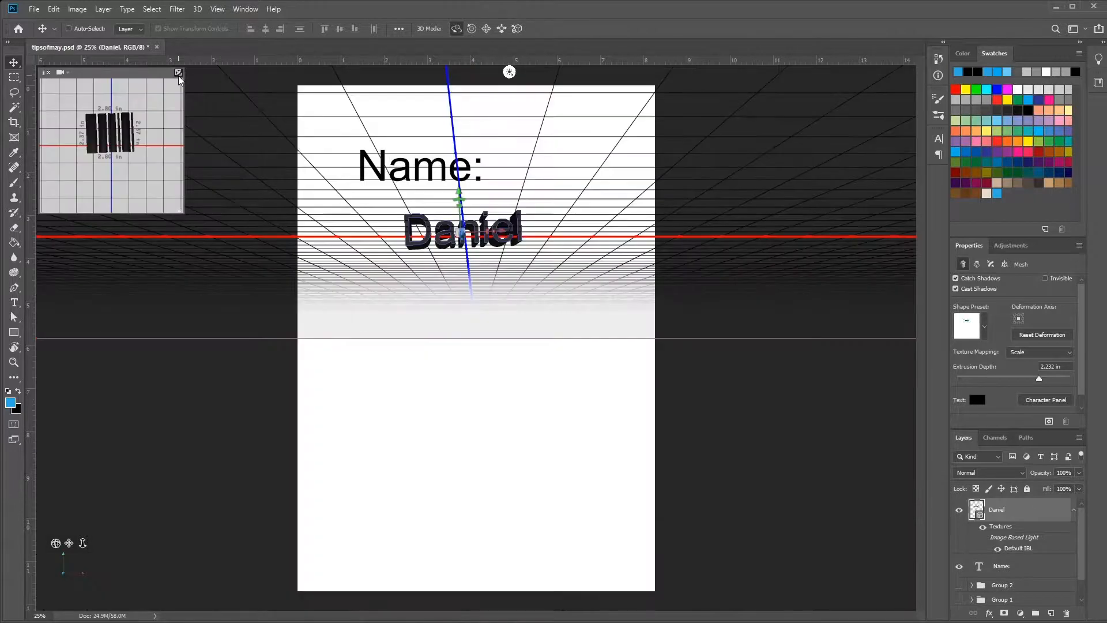
drag(457, 277, 548, 325)
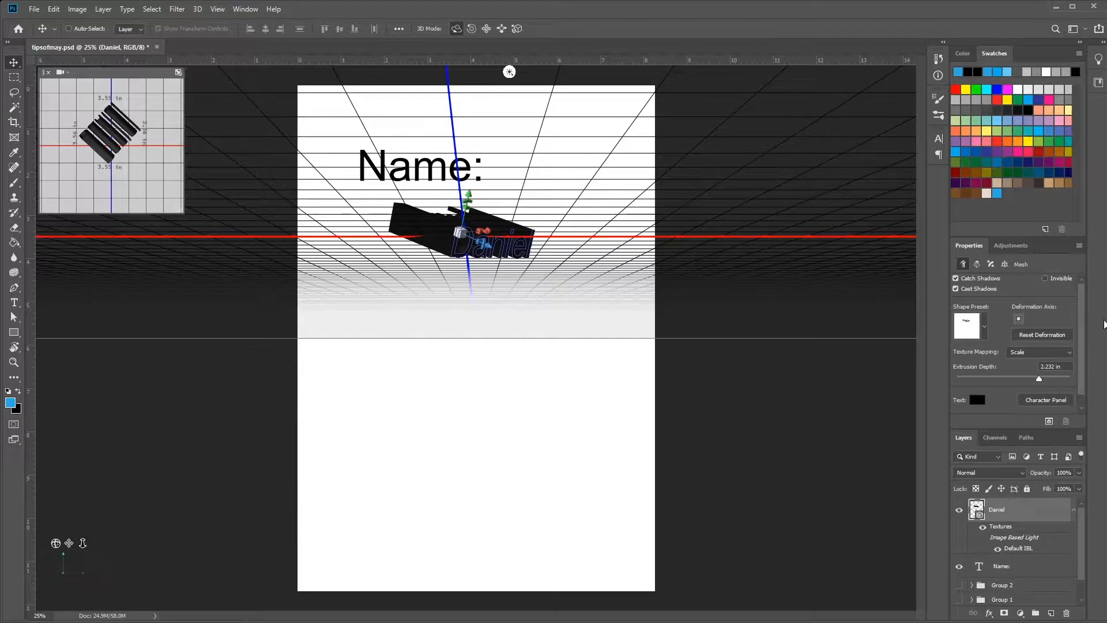
click(1002, 246)
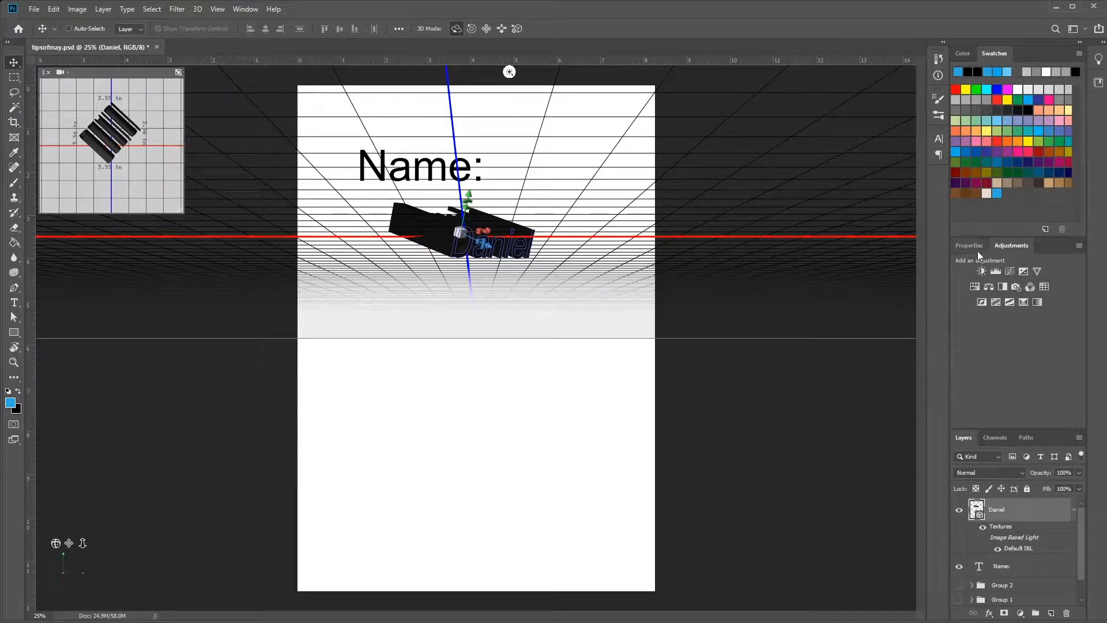
click(977, 249)
drag(565, 246, 522, 264)
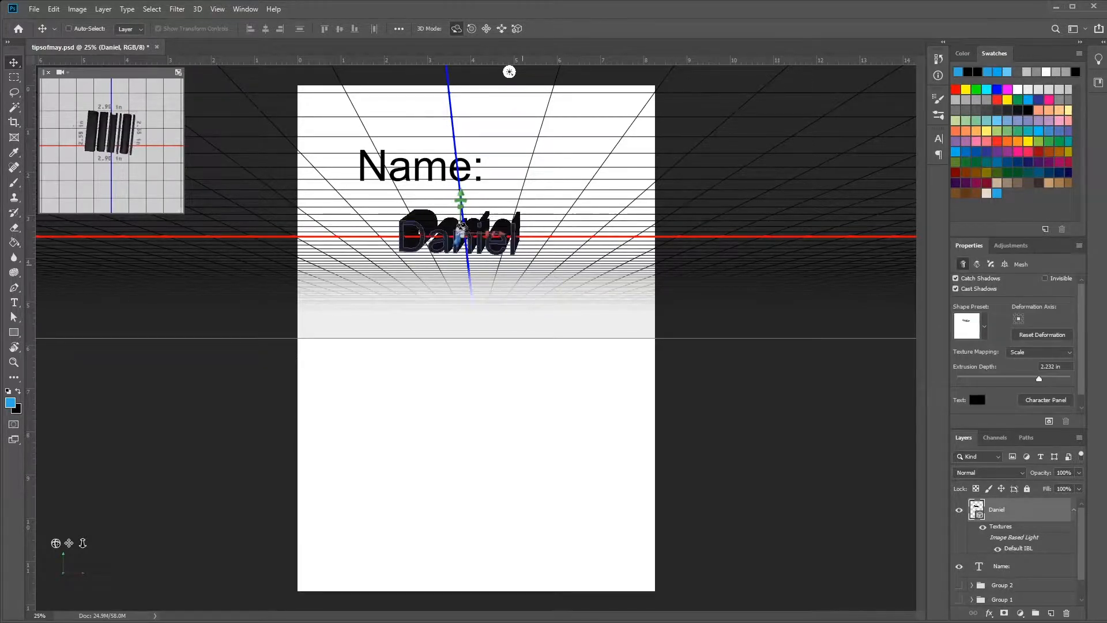
drag(462, 229, 464, 199)
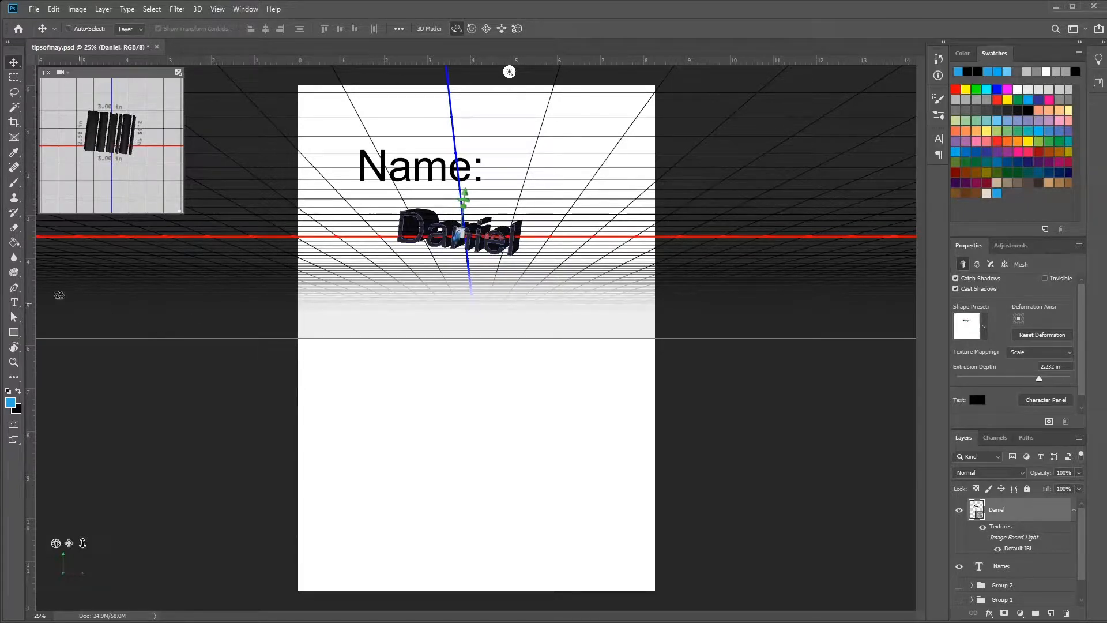
- Add a text box in the lower half of the page, enter "koad" and enlarge the box to about 4.25 by 2.25 in
click(15, 302)
drag(397, 345, 493, 392)
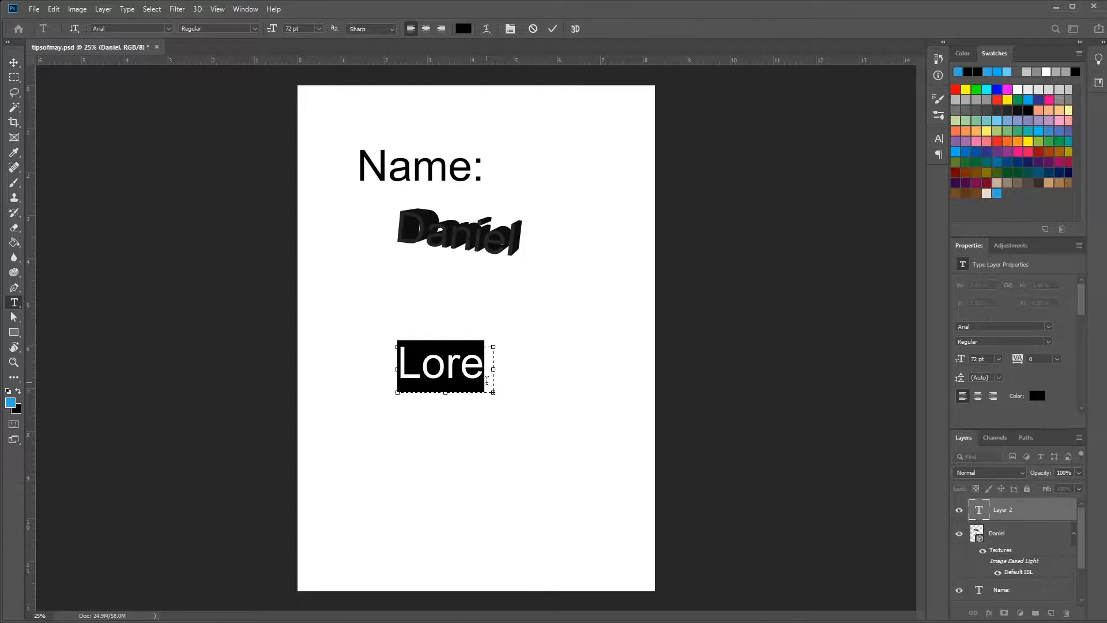
text(ko)
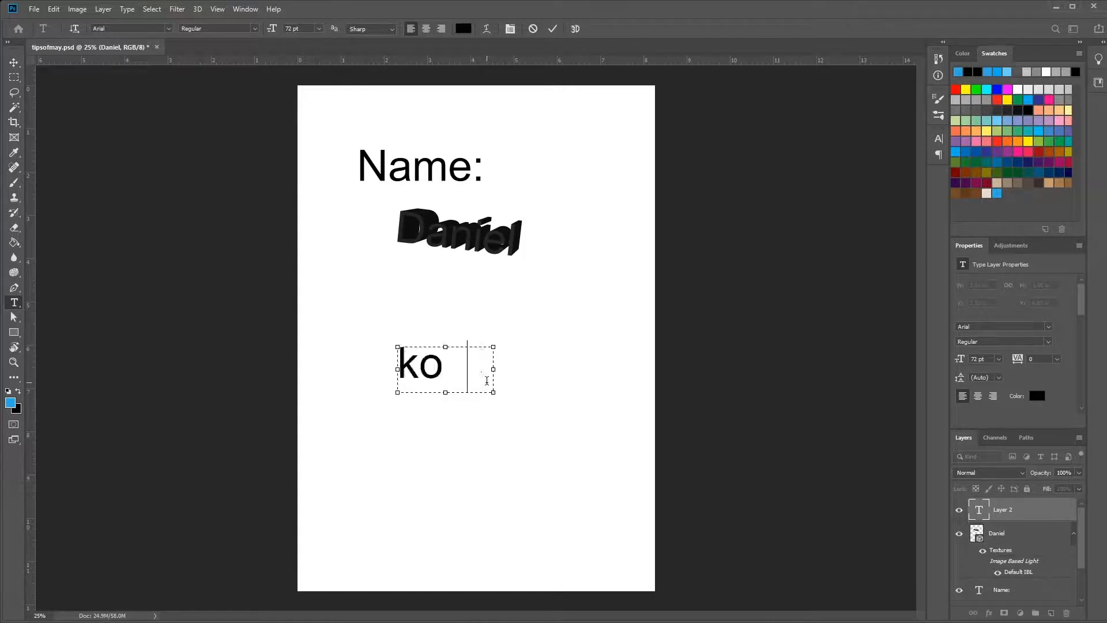
text(ad)
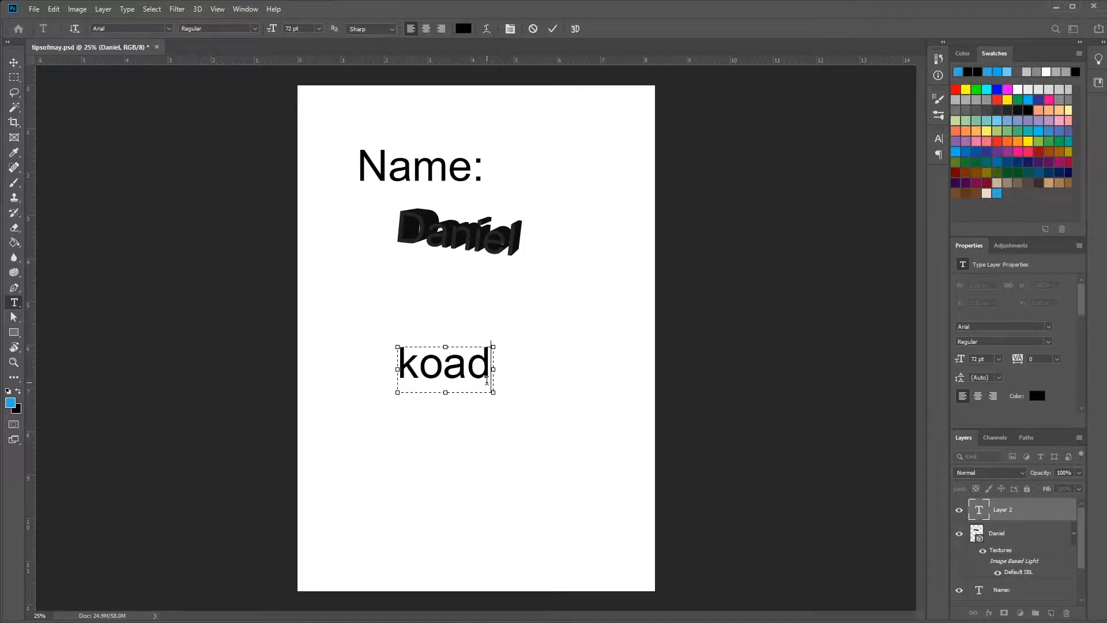
drag(493, 392, 582, 444)
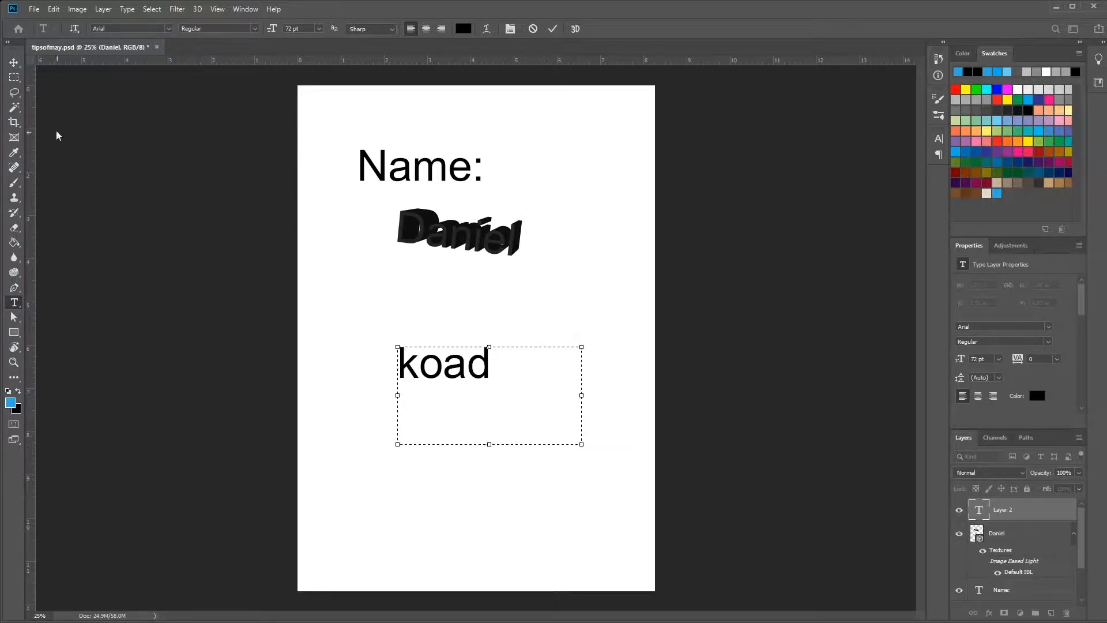
- Scale the "koad" text proportionally with its box to about 8.6 by 4.56 in and place the text cursor inside the word
click(14, 63)
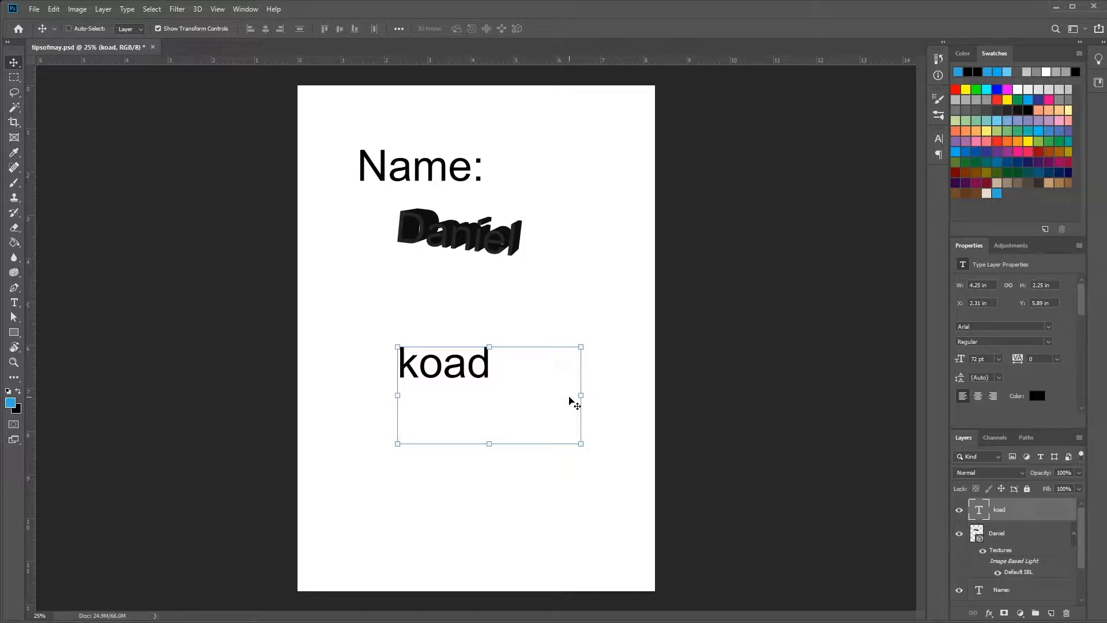
drag(580, 444, 761, 563)
key(Return)
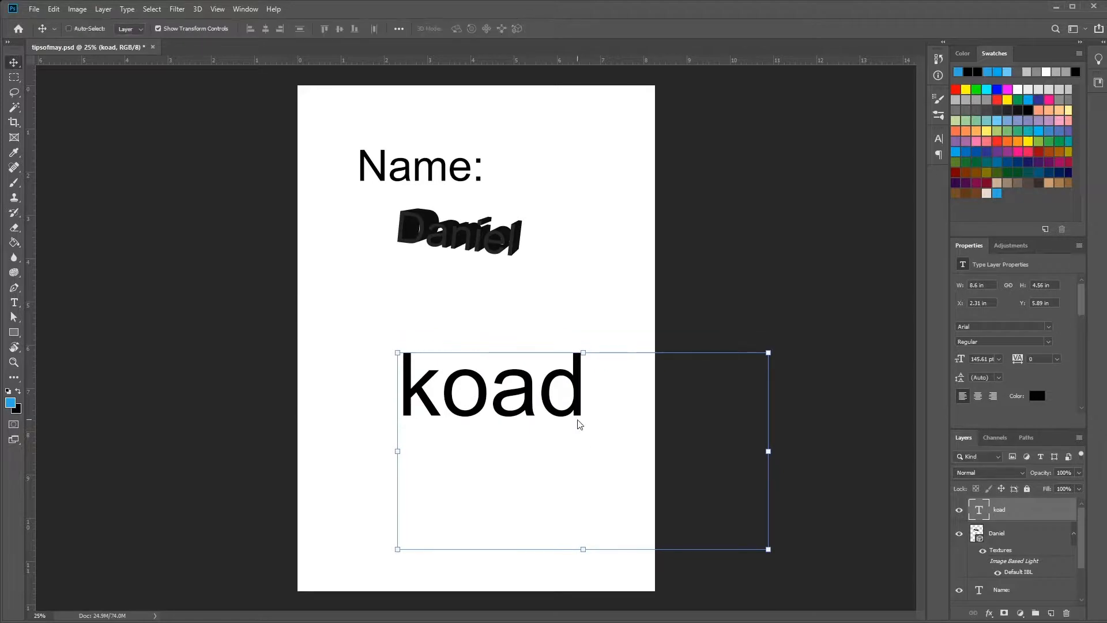
click(14, 302)
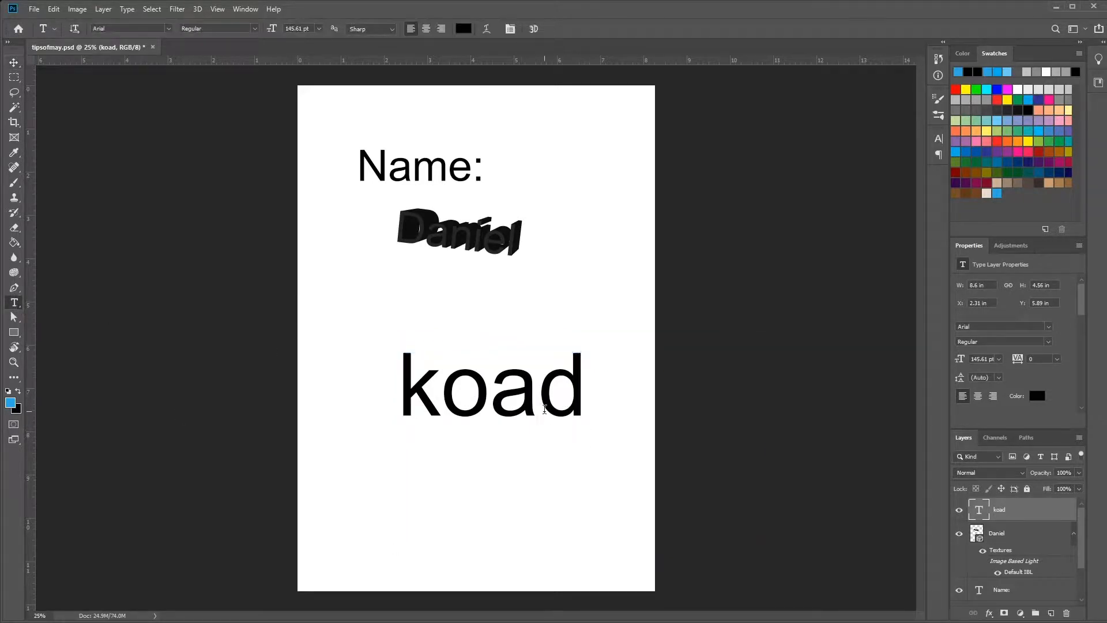
click(545, 408)
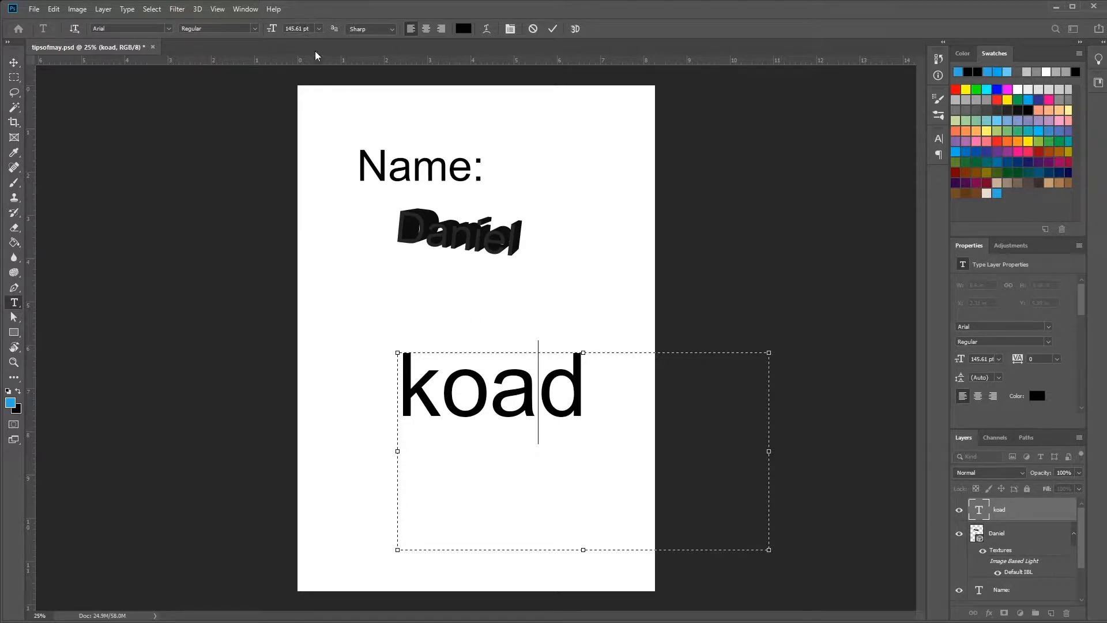
- Move the "koad" text to about X 1.76 in, Y 4.66 in, and stretch it horizontally to about 10.65 in wide
click(14, 62)
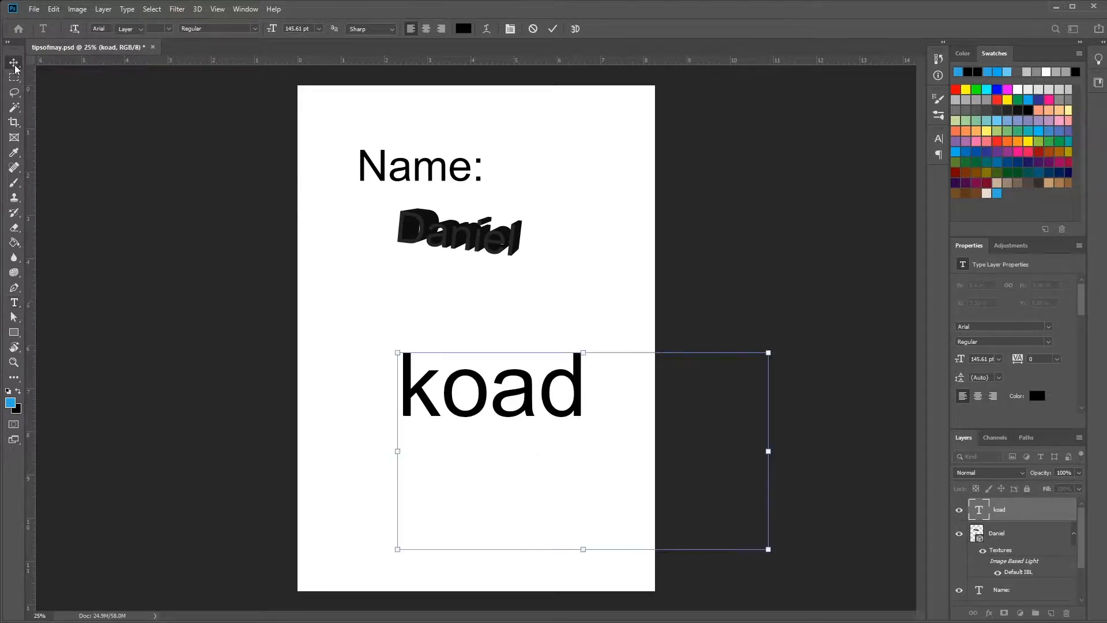
drag(527, 361, 503, 307)
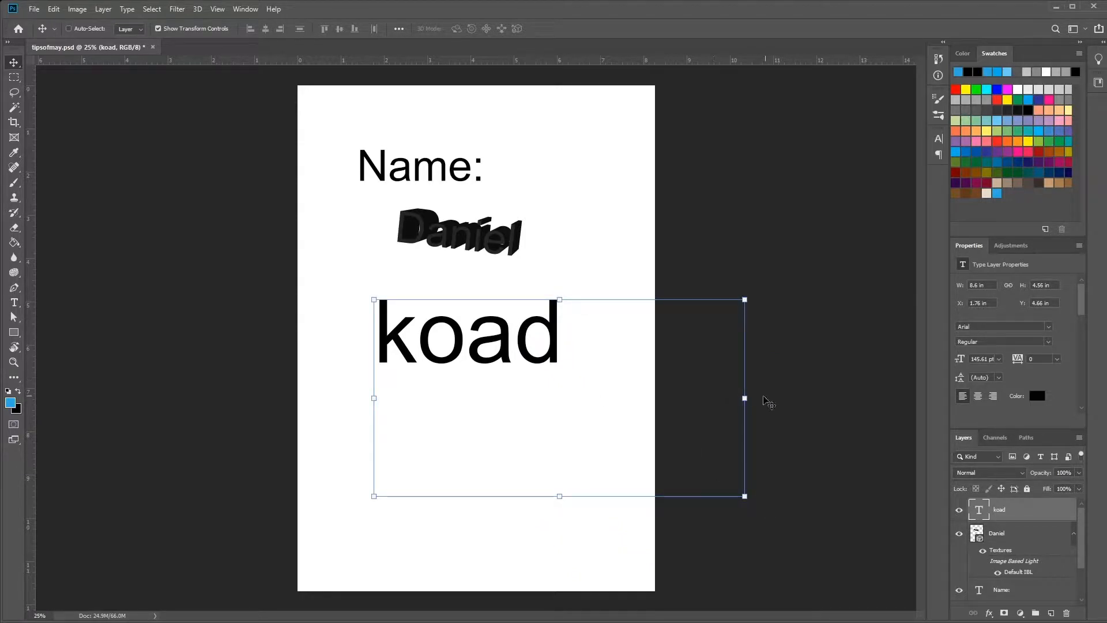
drag(745, 397, 836, 429)
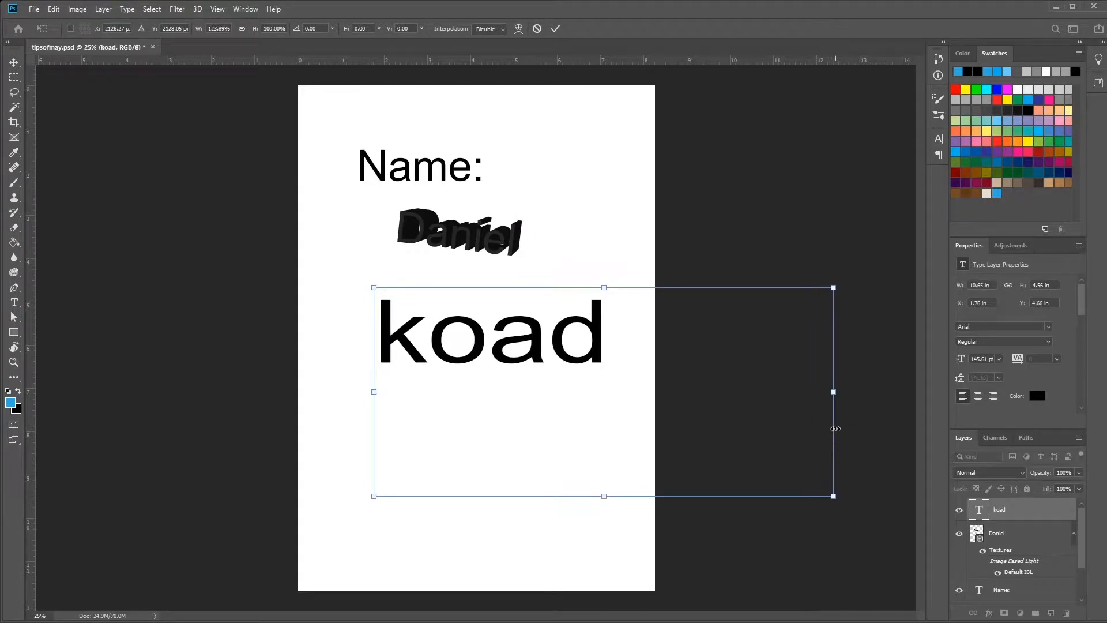